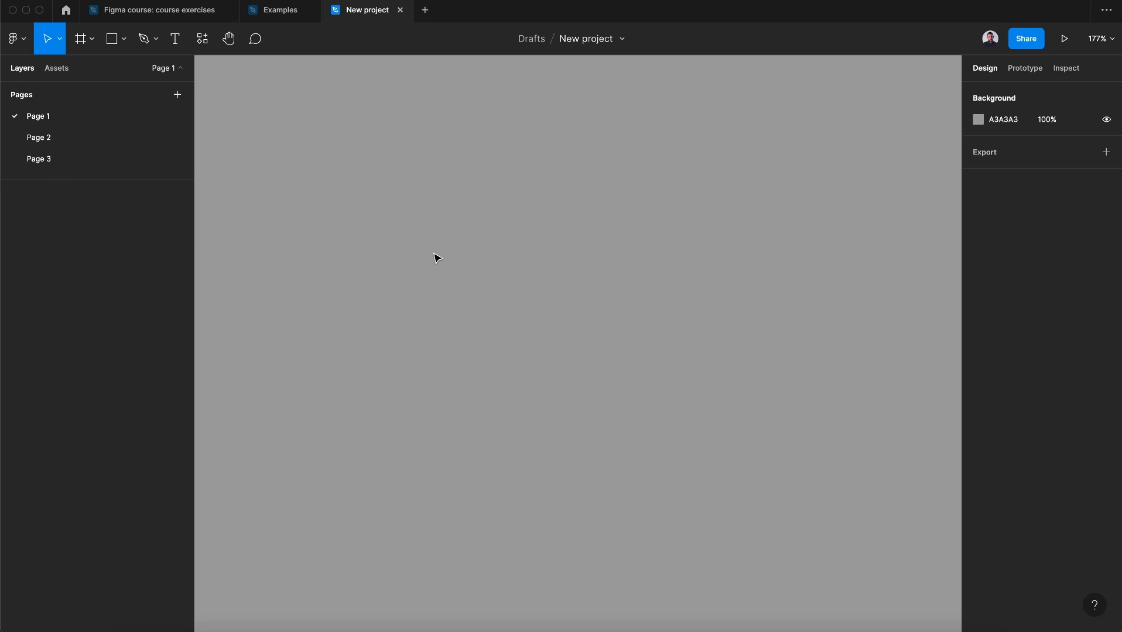
Step: In the Examples file, change the blue auto layout button's label to "Button new layout"
click(277, 17)
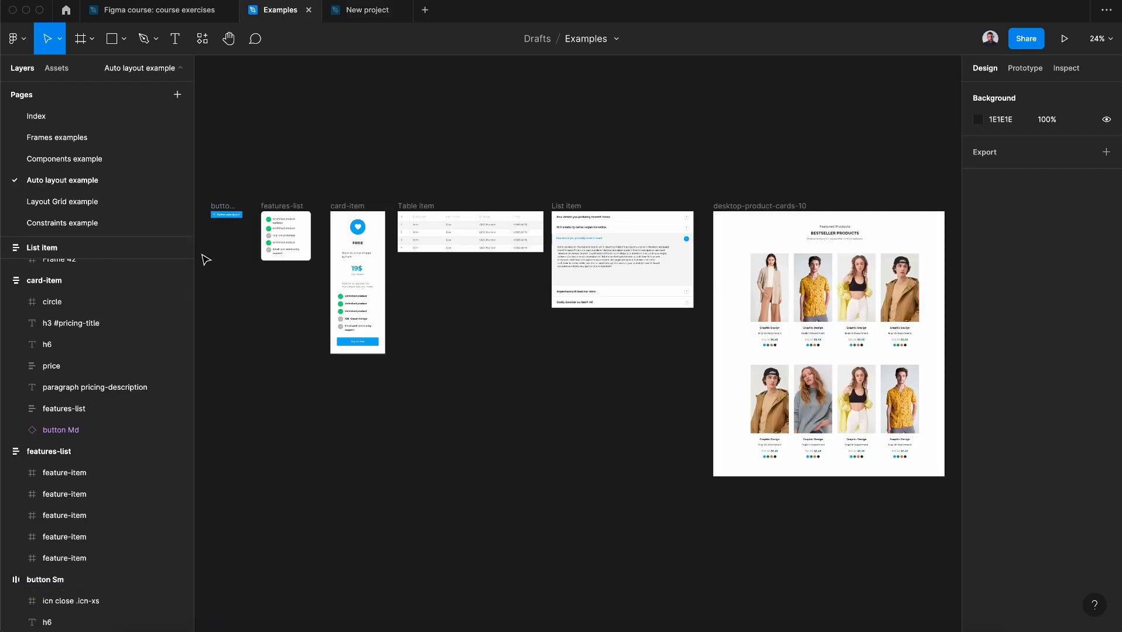
scroll(213, 255, up, 10)
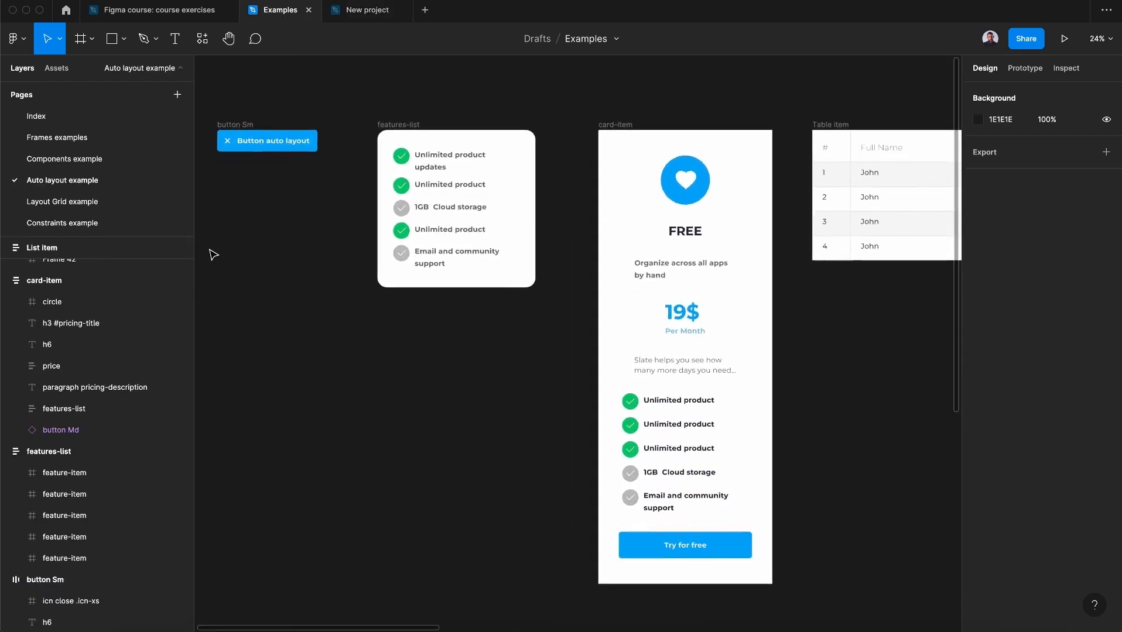
scroll(213, 255, up, 10)
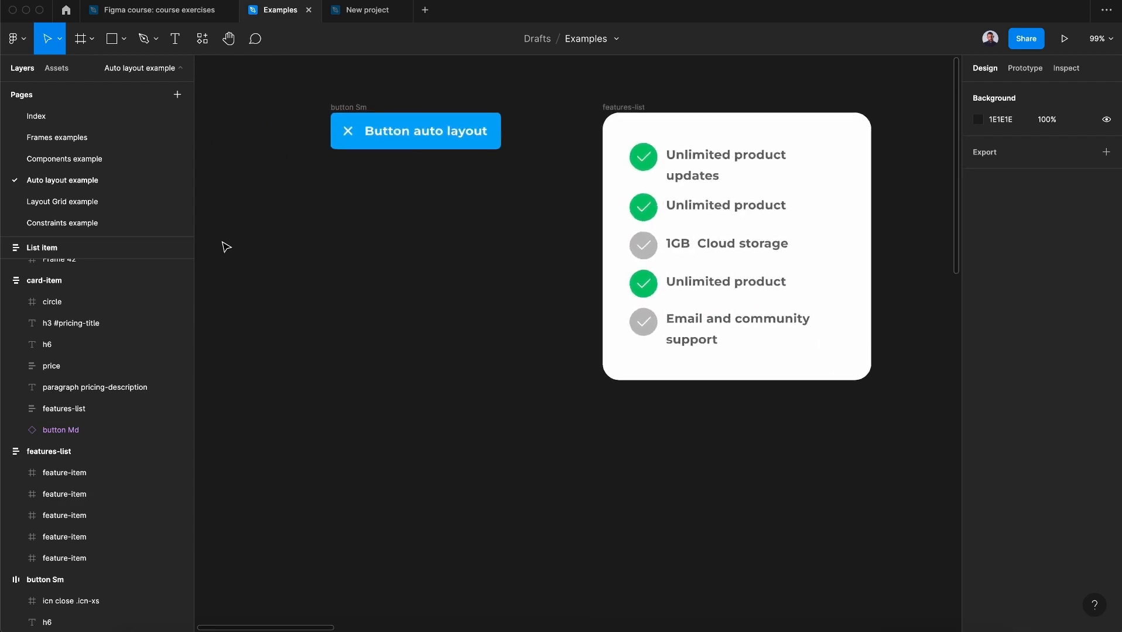
scroll(226, 247, up, 2)
double_click(440, 167)
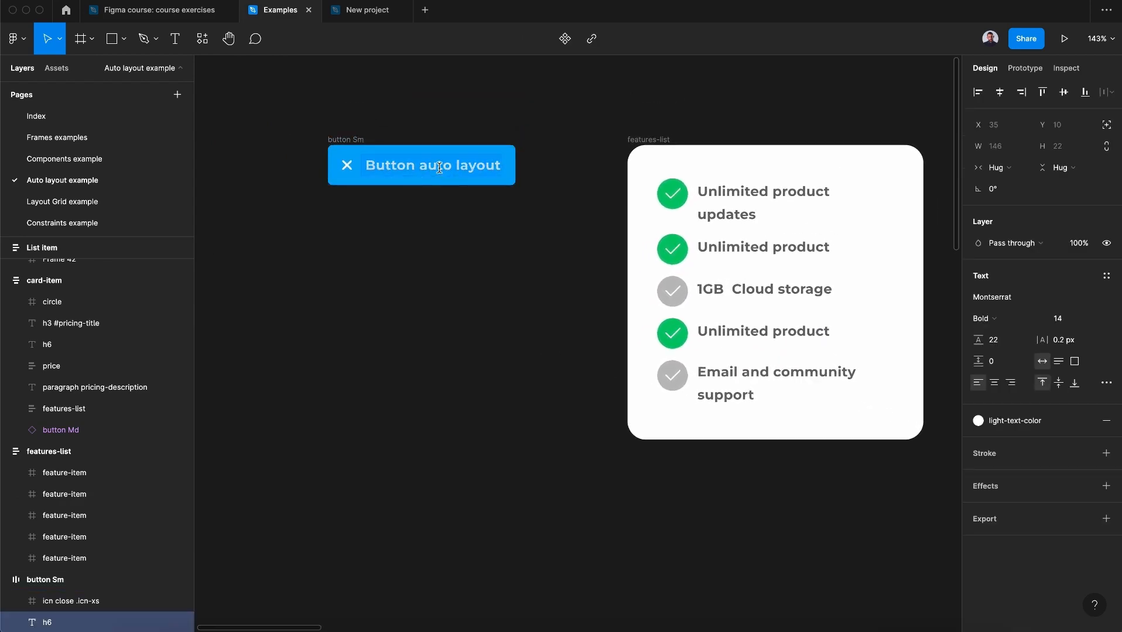
click(425, 167)
drag(422, 166, 453, 166)
key(BackSpace)
key(BackSpace)
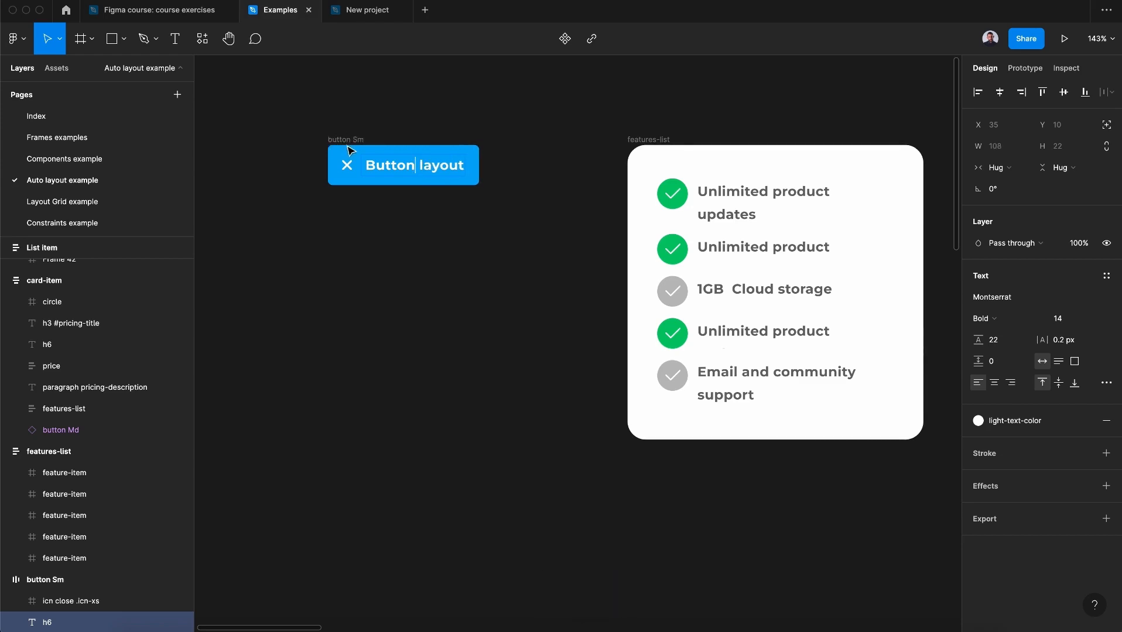
text(new)
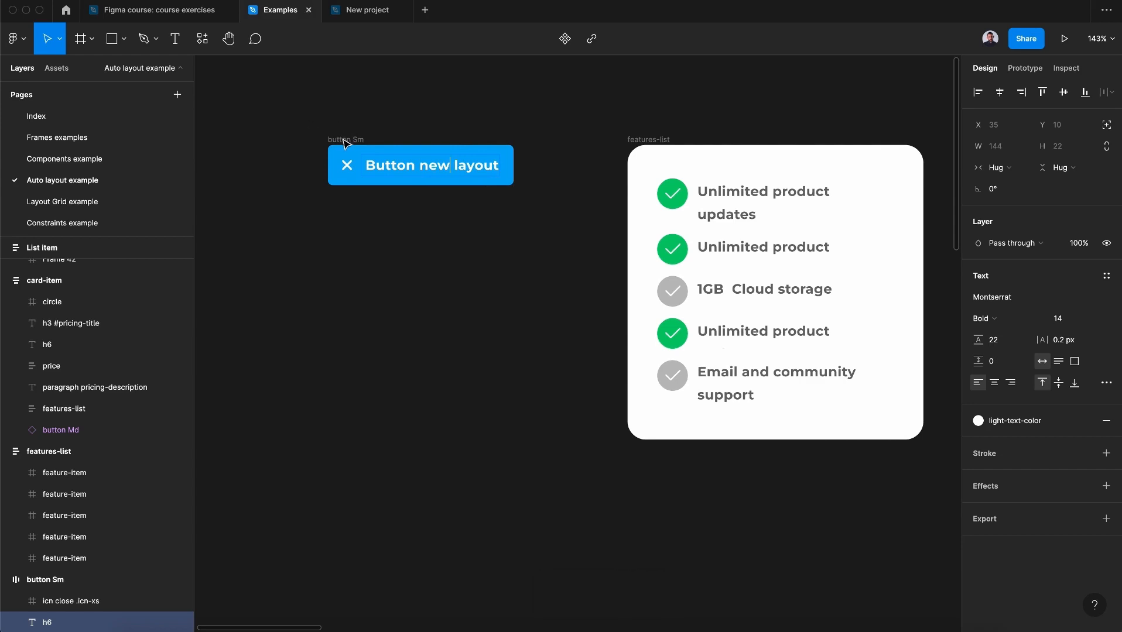
key(Escape)
click(345, 165)
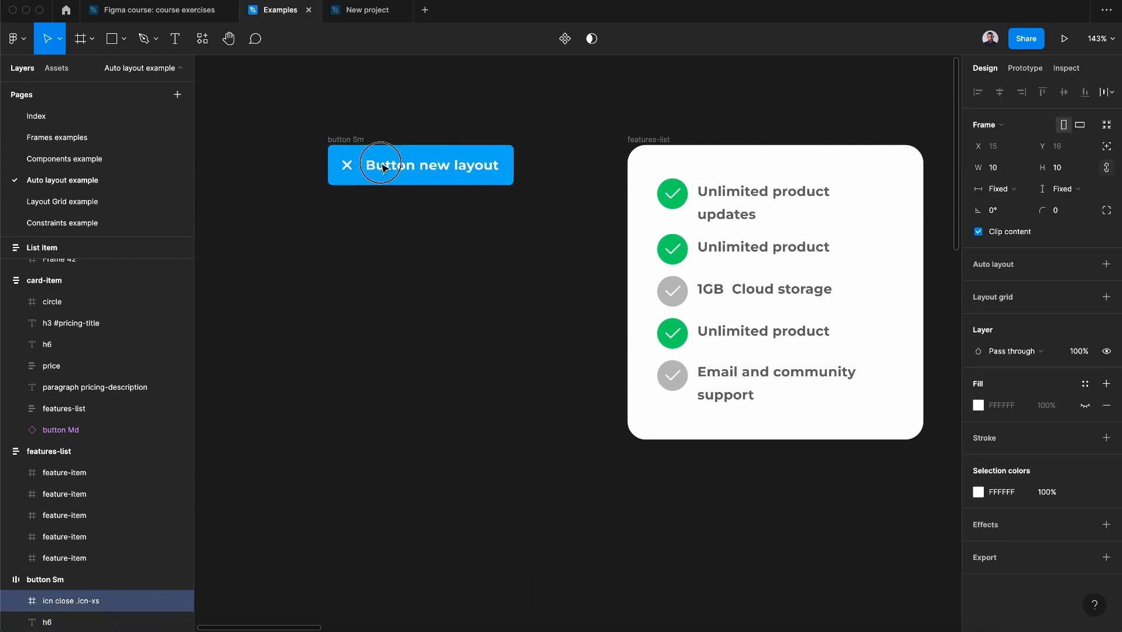
mouse_move(382, 168)
mouse_down()
mouse_move(441, 167)
mouse_move(374, 164)
mouse_move(460, 167)
mouse_move(401, 167)
mouse_up()
click(413, 207)
Step: Move the heart circle below the description text in the pricing card and return it to the top of the stack
scroll(413, 208, right, 5)
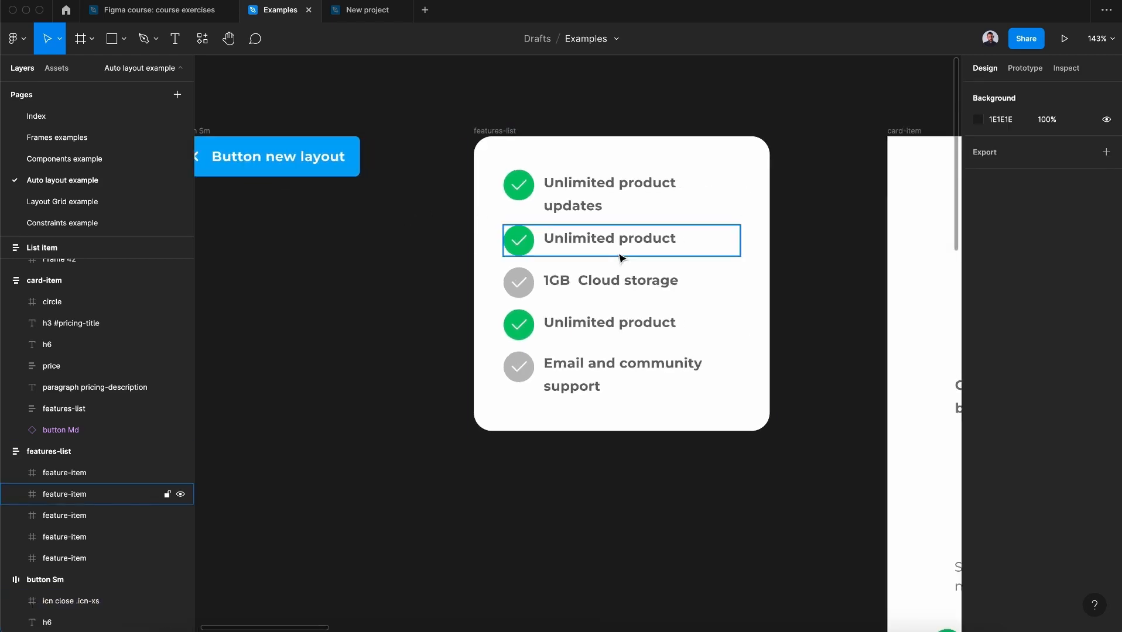
drag(622, 259, 656, 281)
click(611, 185)
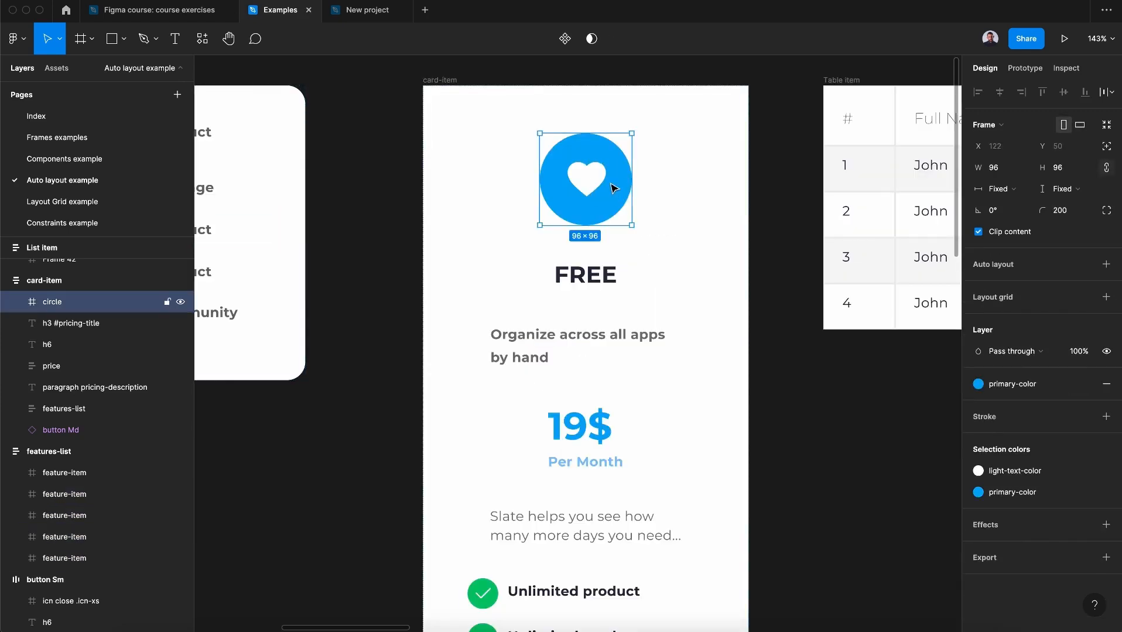
key(Down)
key(Down)
key(Down)
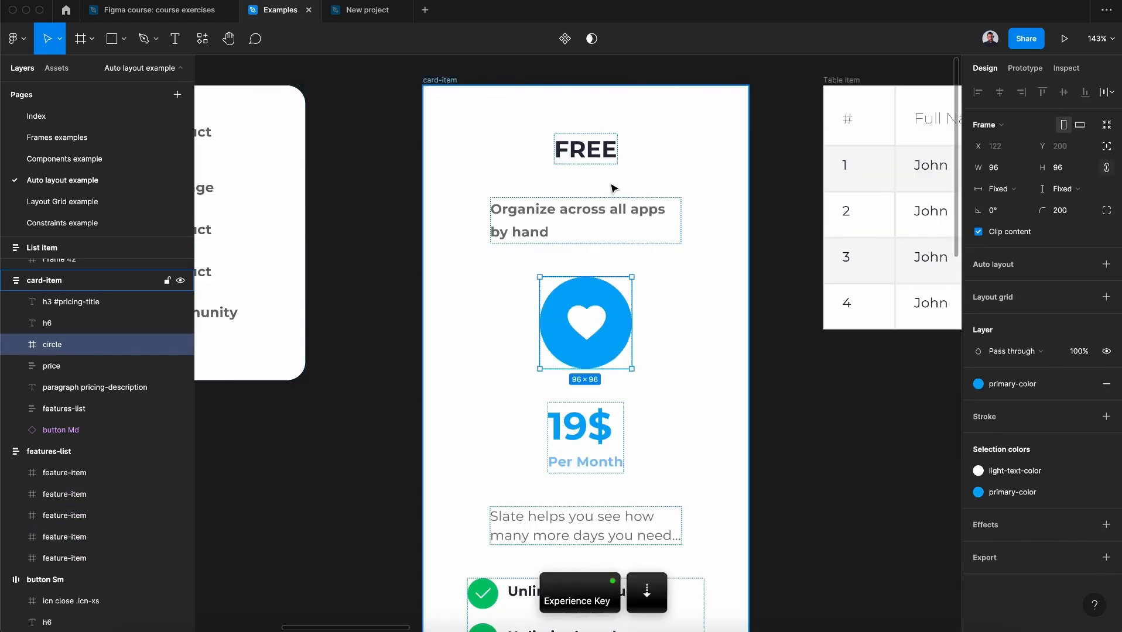
key(Up)
key(Up)
key(Up)
Step: Shift the fourth product card leftward within the first bestseller row and return it to its original position
scroll(612, 270, down, 3)
scroll(814, 279, right, 5)
scroll(814, 279, right, 15)
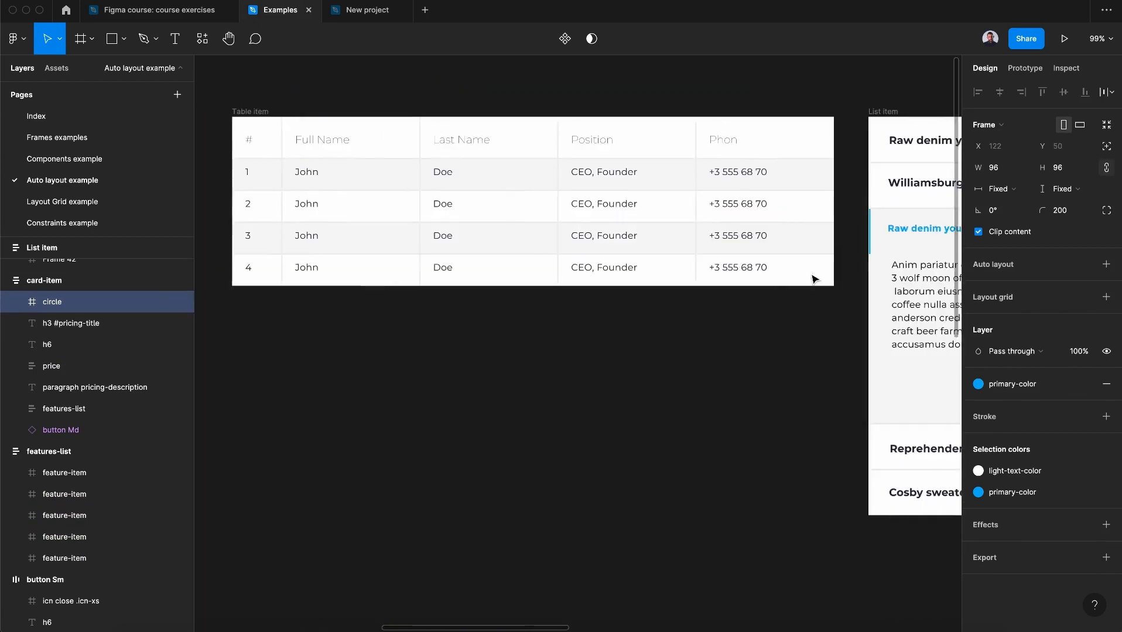
scroll(815, 279, right, 10)
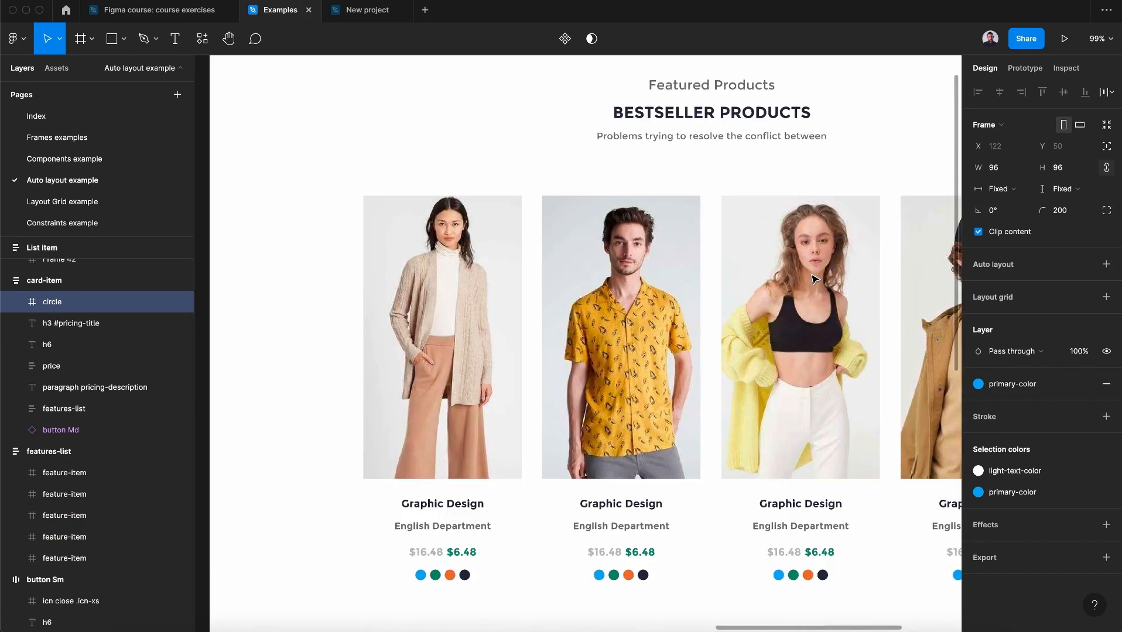
scroll(814, 279, down, 3)
scroll(814, 279, right, 3)
scroll(814, 279, down, 2)
scroll(812, 279, down, 1)
scroll(812, 279, left, 1)
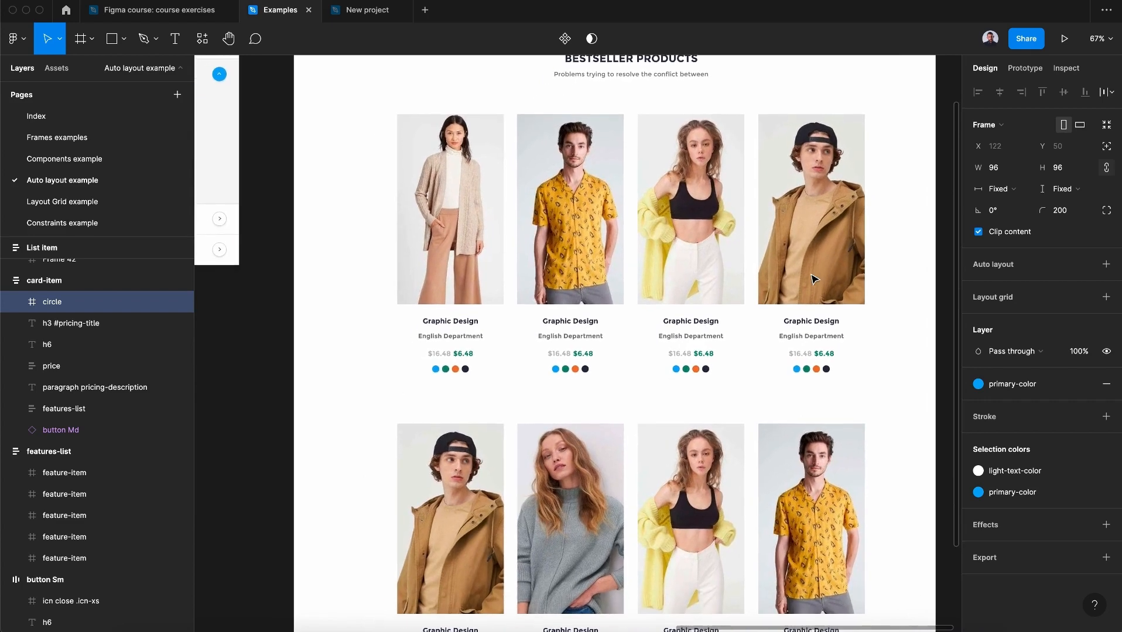
click(810, 269)
key(Left)
key(Left)
key(Left)
key(Right)
key(Right)
key(Right)
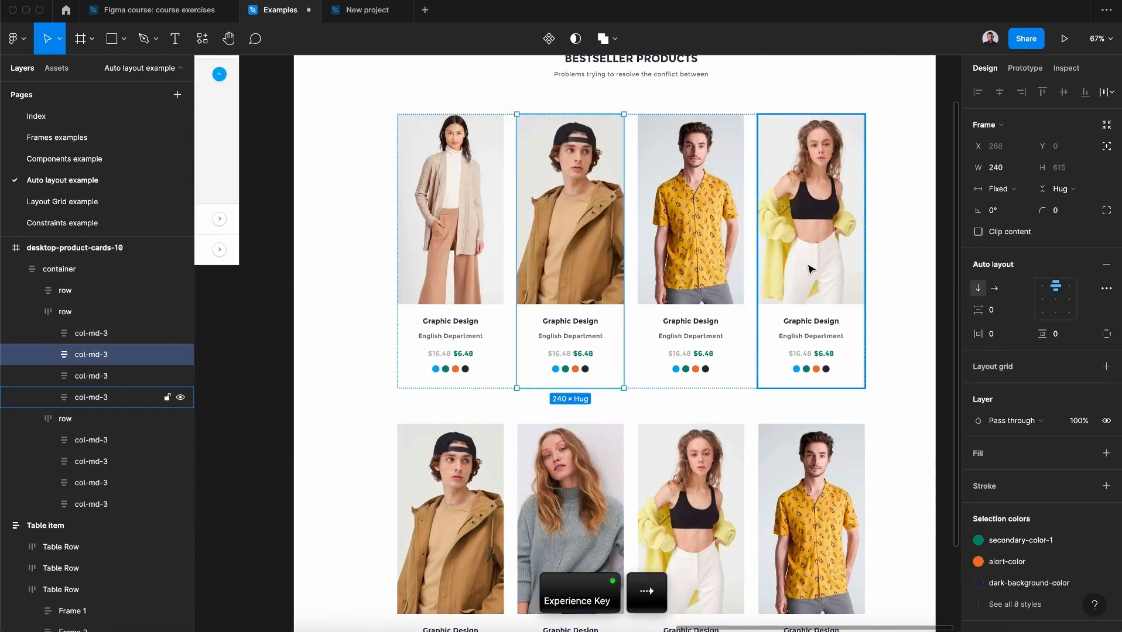
Step: Swap the first row of product cards with the second row and restore the original order
click(764, 417)
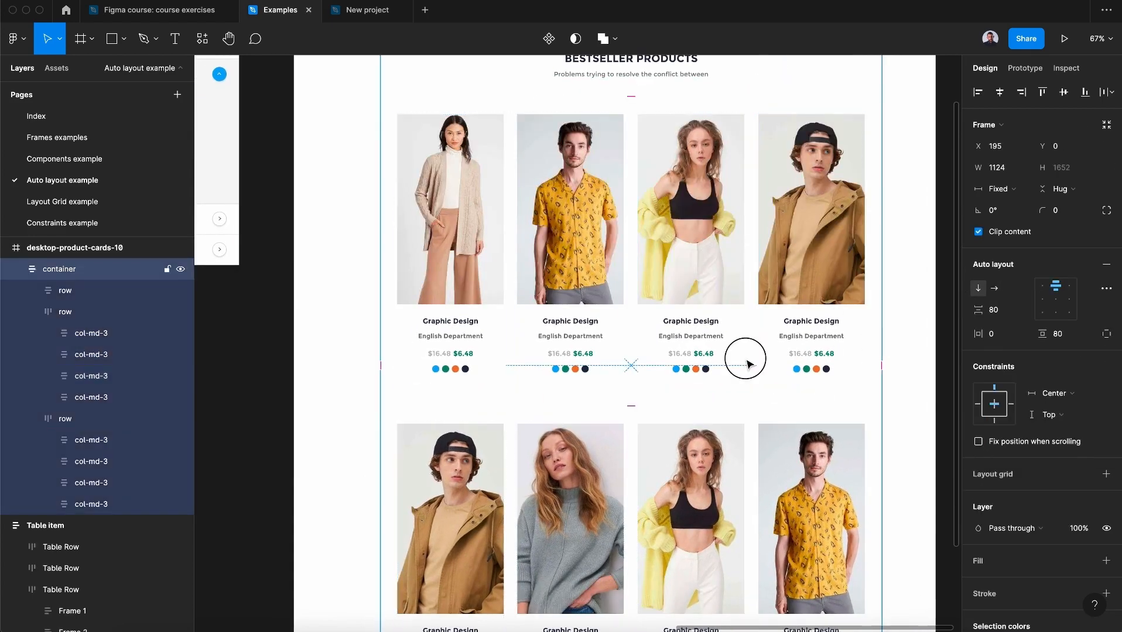
click(746, 358)
key(Down)
key(Up)
key(Down)
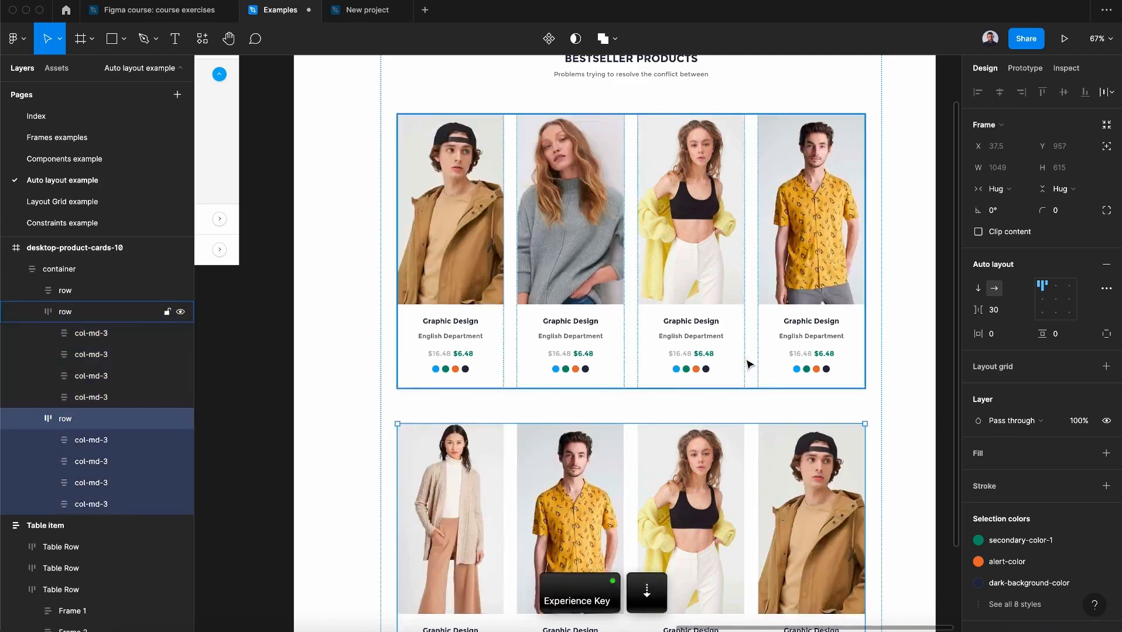
key(Up)
Step: Select the product cards container to check its spacing and bring all the auto layout examples into view
click(876, 408)
scroll(873, 411, down, 2)
scroll(868, 415, down, 3)
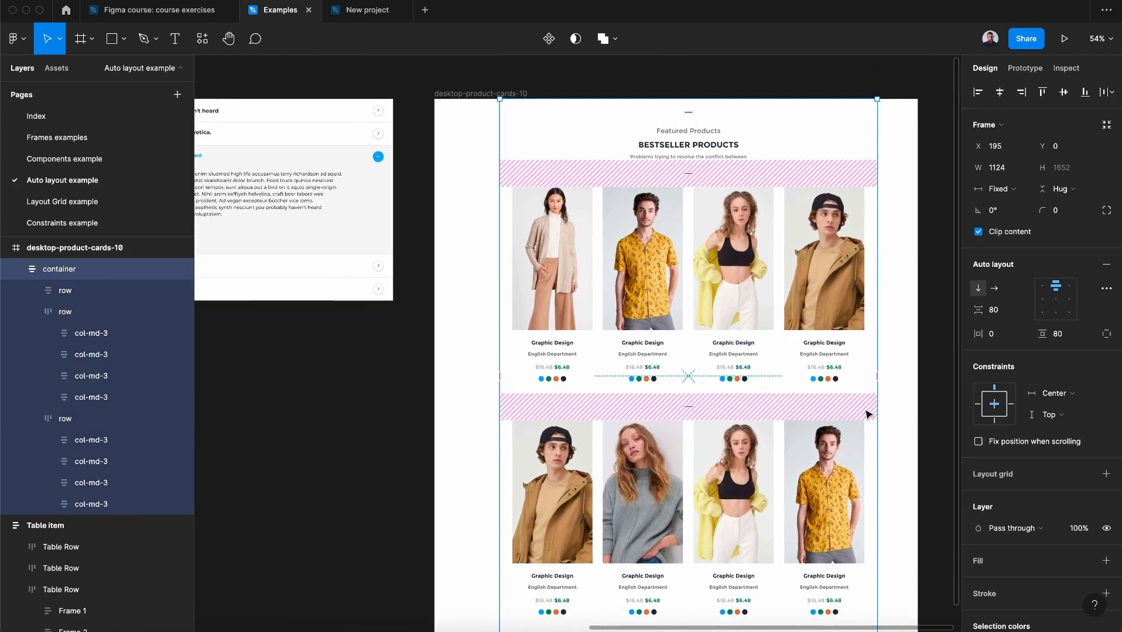
scroll(869, 414, down, 3)
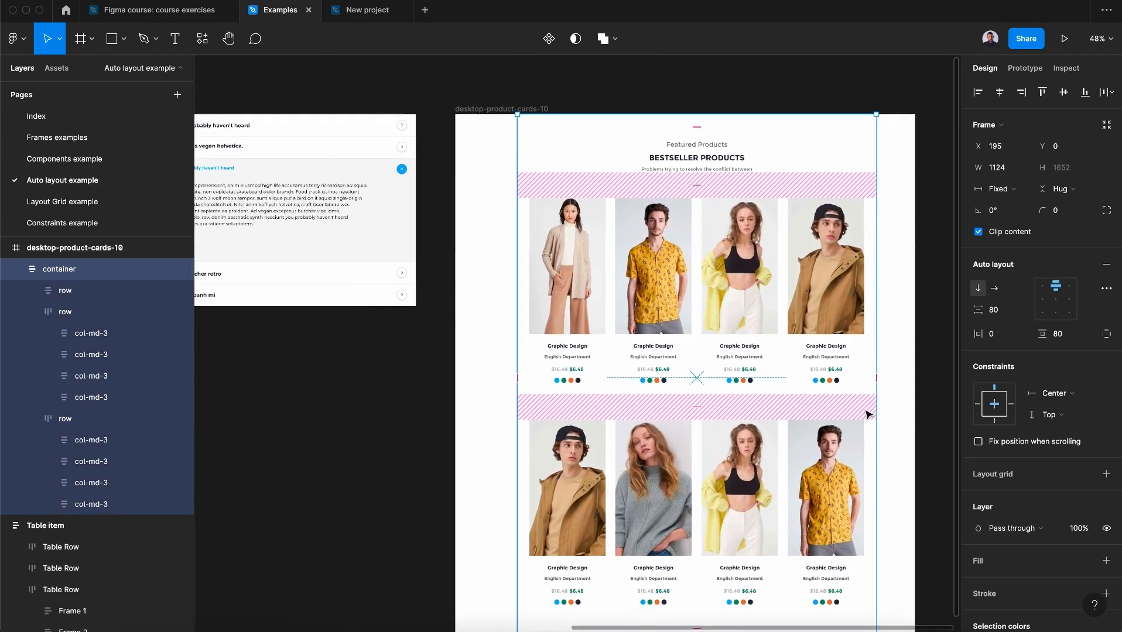
key(shift+1)
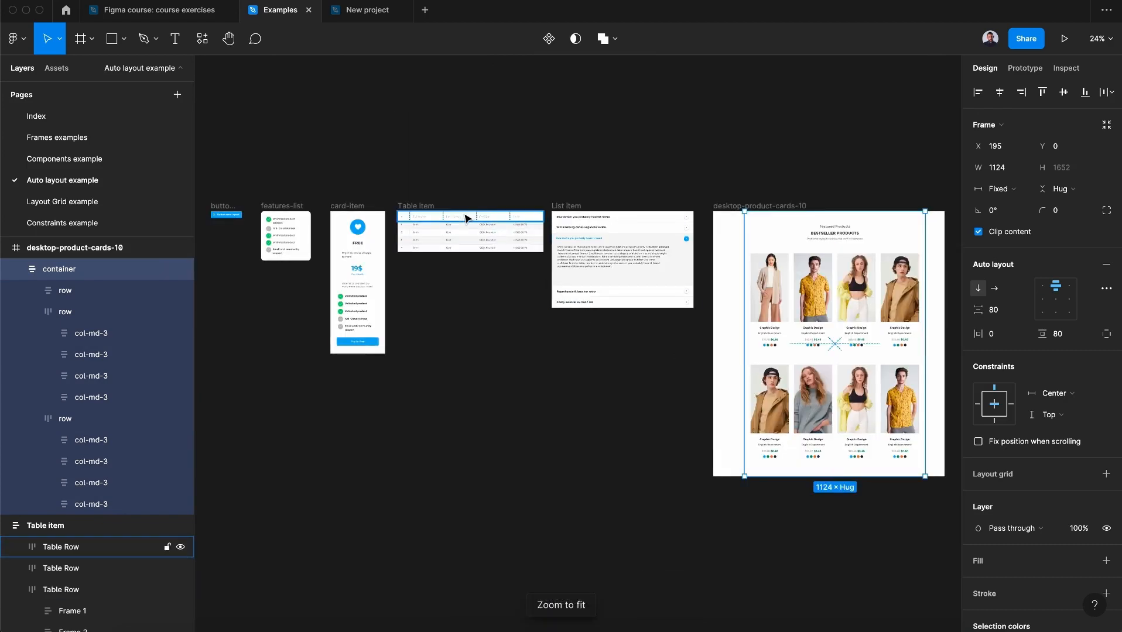
Step: Switch to the New project file and draw a frame of about 200 × 51 on Page 1
click(369, 11)
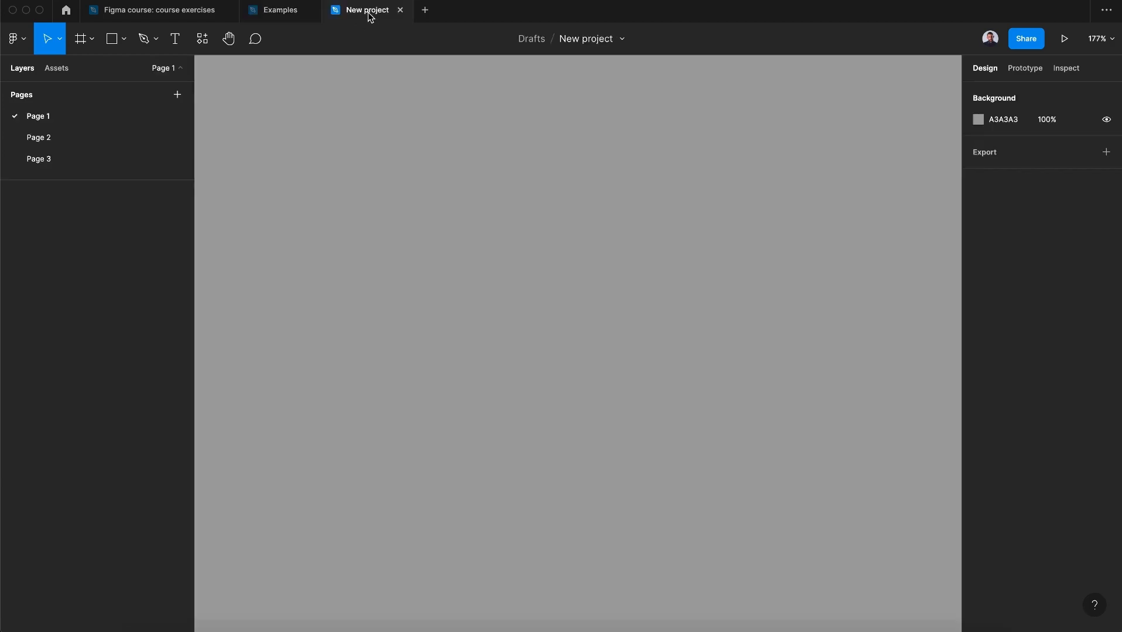
click(82, 40)
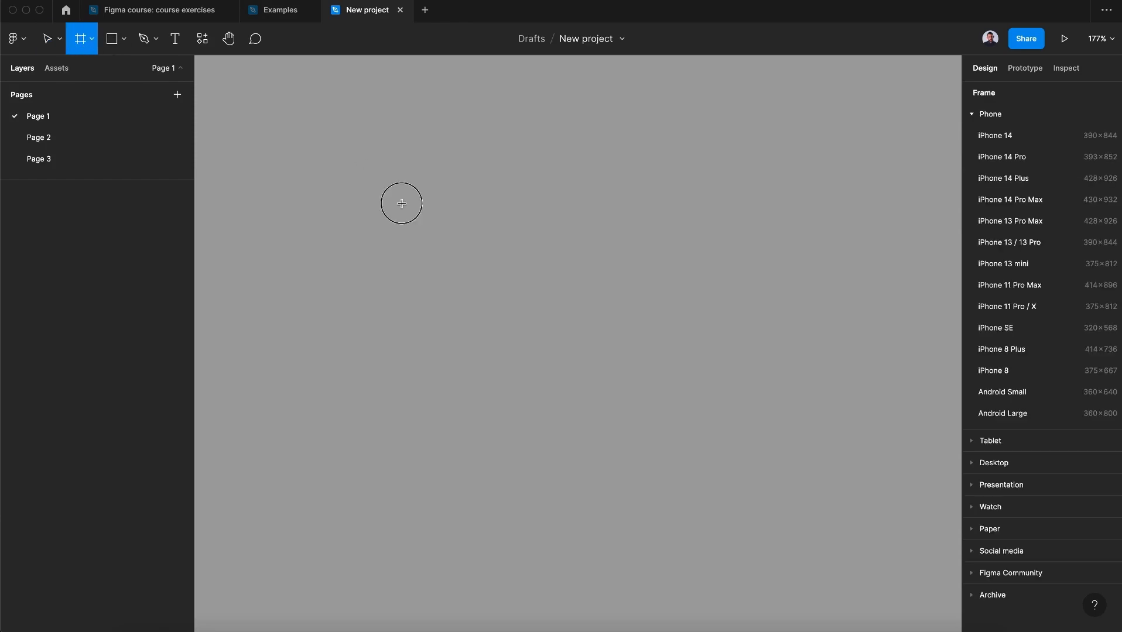
drag(401, 204, 637, 264)
Step: Add the text "My Button" inside the frame and centre it vertically
click(176, 38)
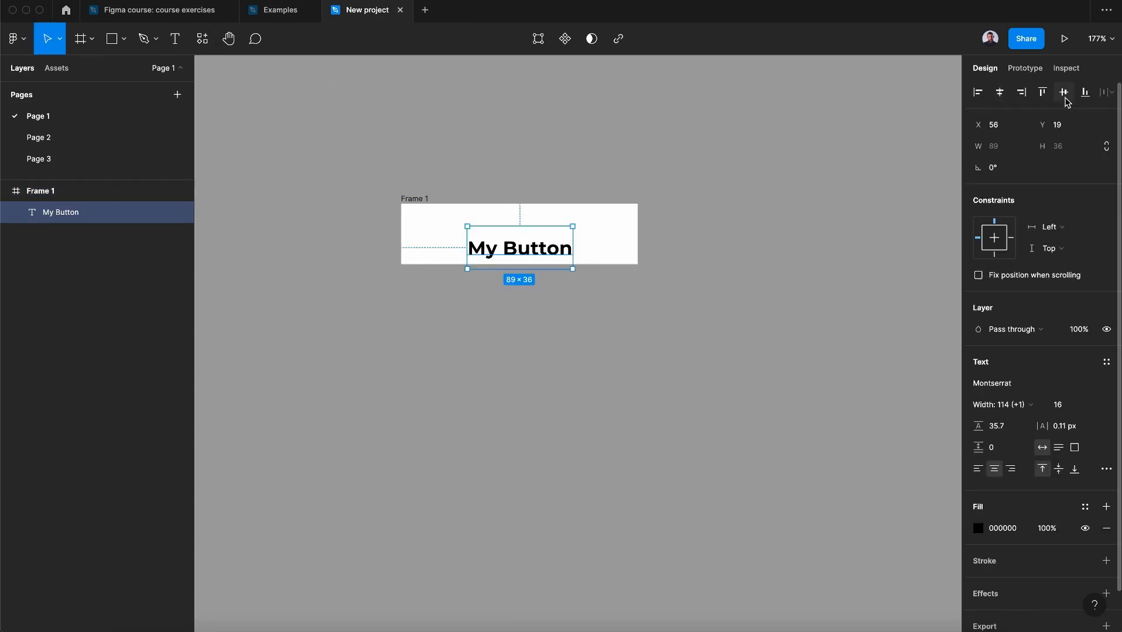
click(1064, 92)
Step: Narrow the frame to about 168 wide and centre the "My Button" text horizontally inside it
click(456, 213)
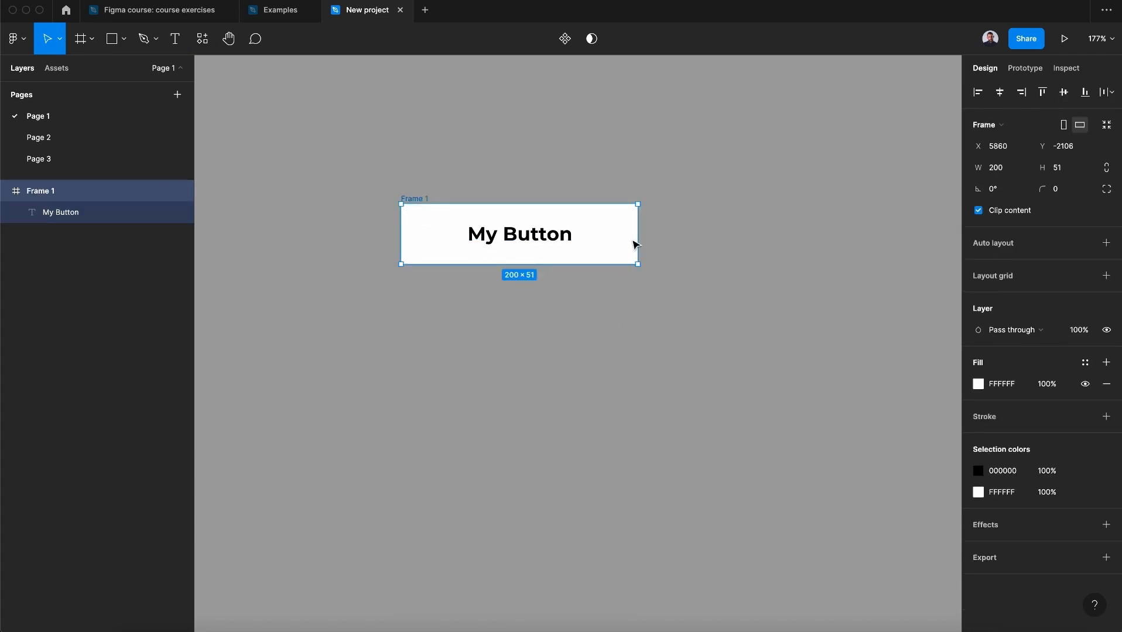
drag(635, 244, 509, 238)
double_click(509, 238)
click(498, 315)
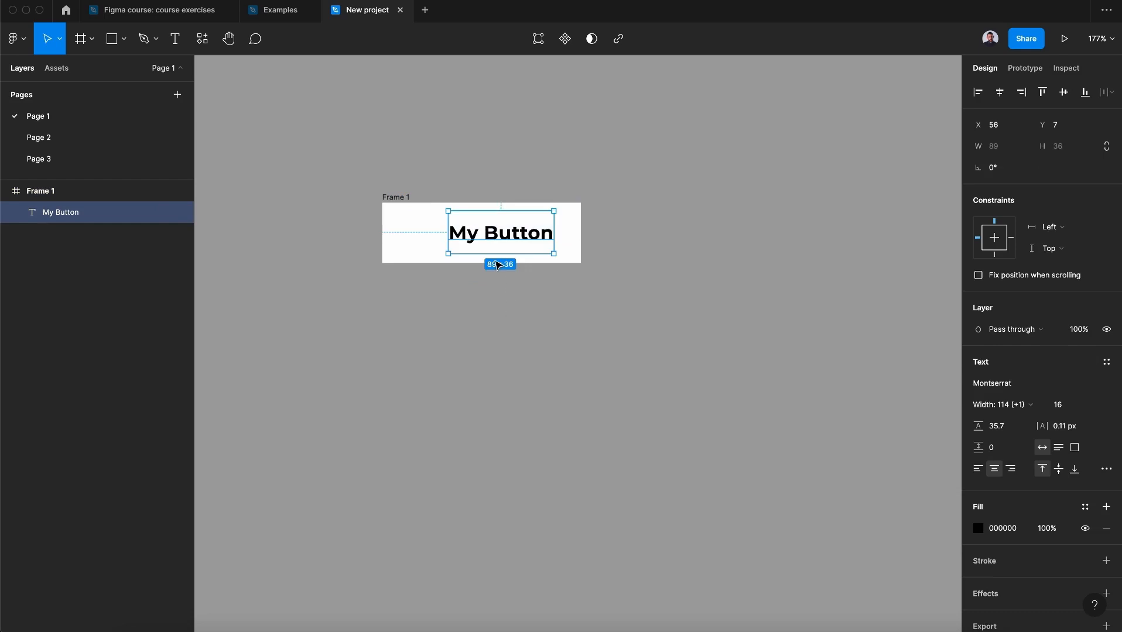
click(999, 92)
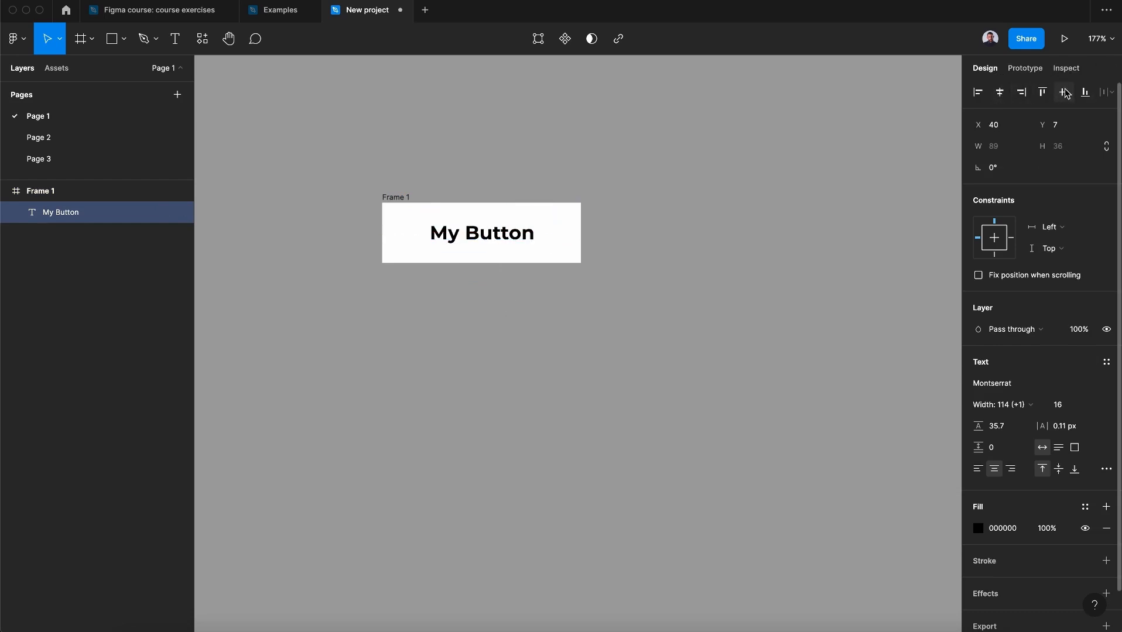
click(613, 308)
Step: Rename the frame to "Button" and apply auto layout to it
click(414, 216)
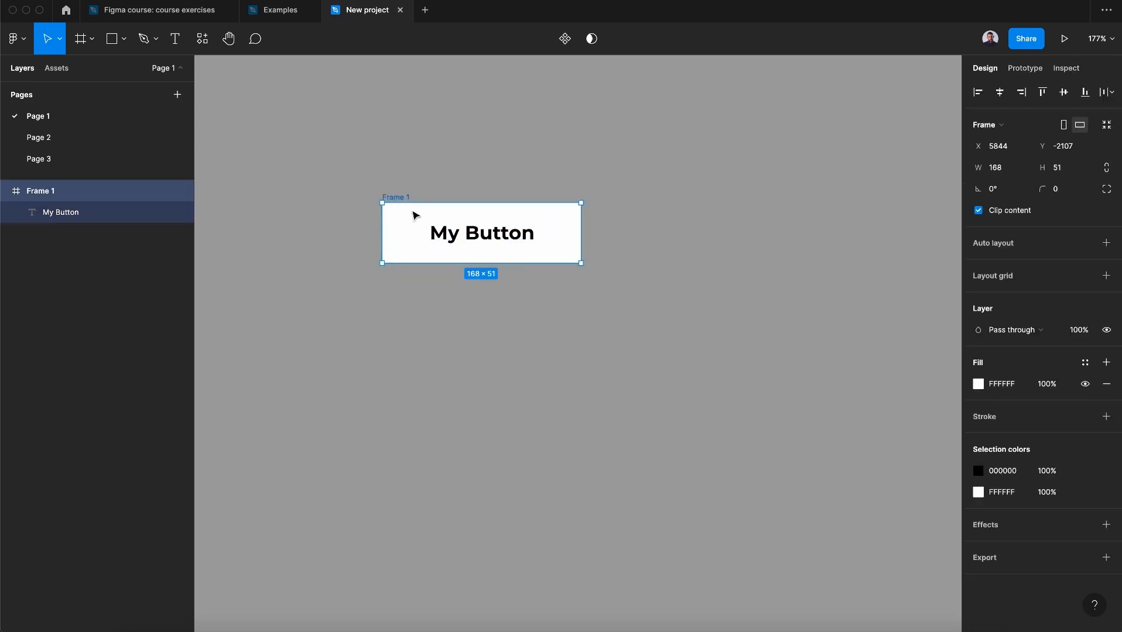
double_click(40, 192)
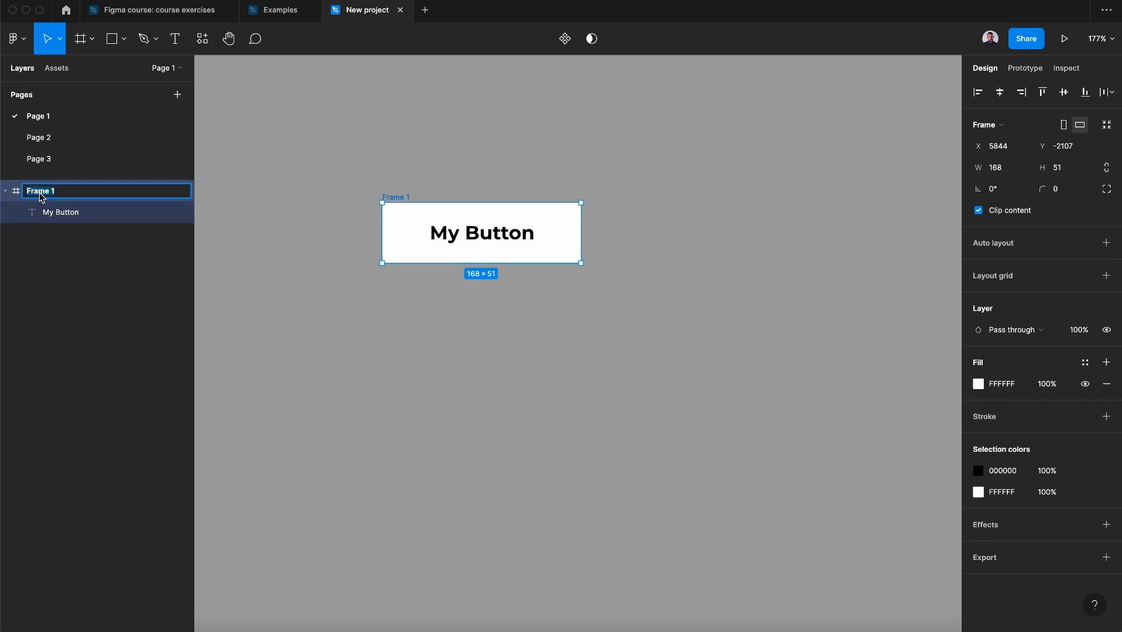
text(Button)
key(Return)
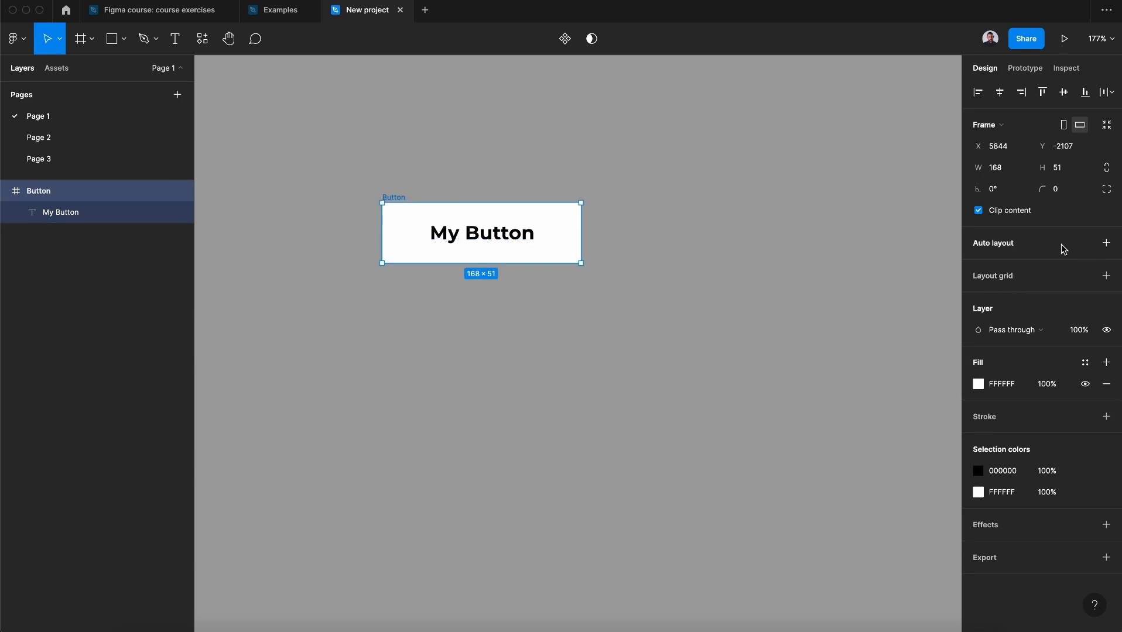
key(ctrl)
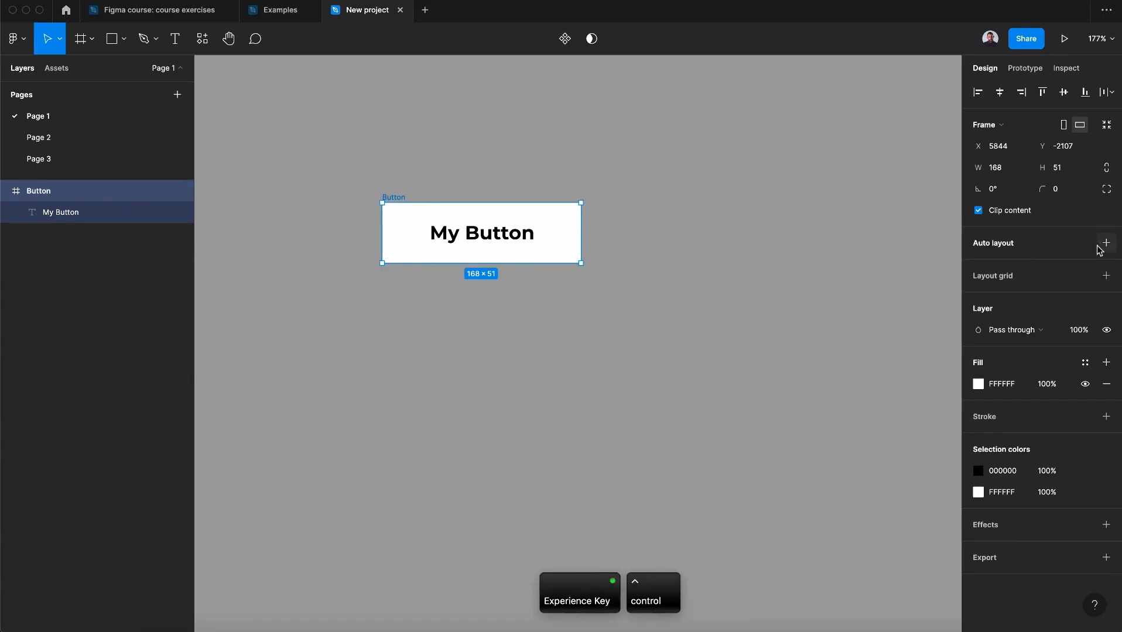
click(1106, 244)
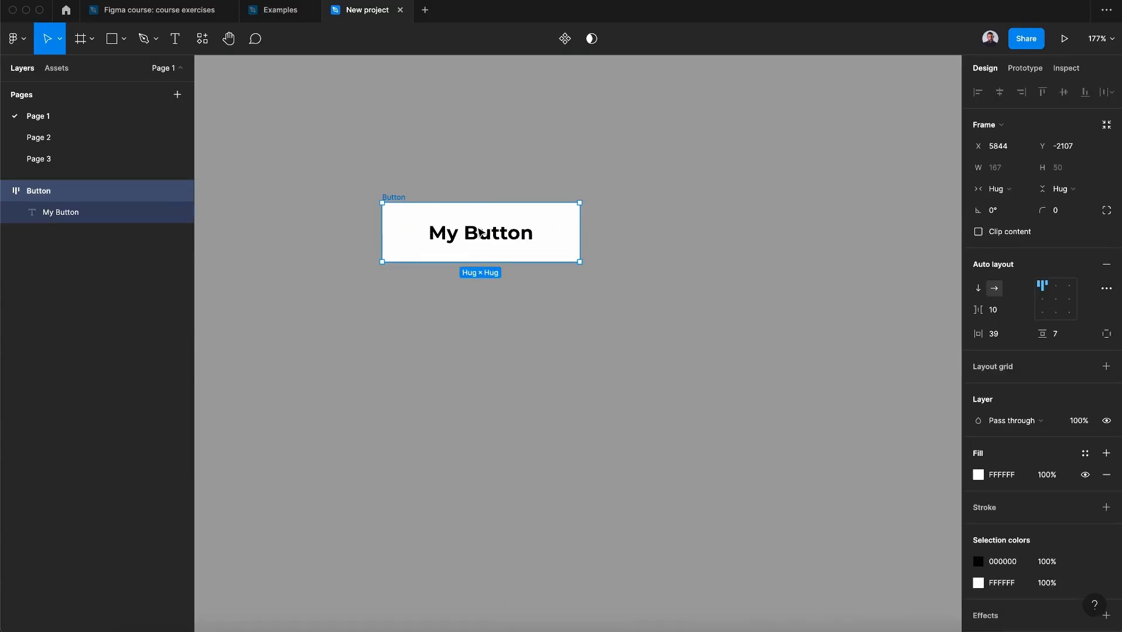
Step: Extend the button's label to "My Button New" to test the auto layout resizing
double_click(497, 233)
click(497, 233)
click(530, 235)
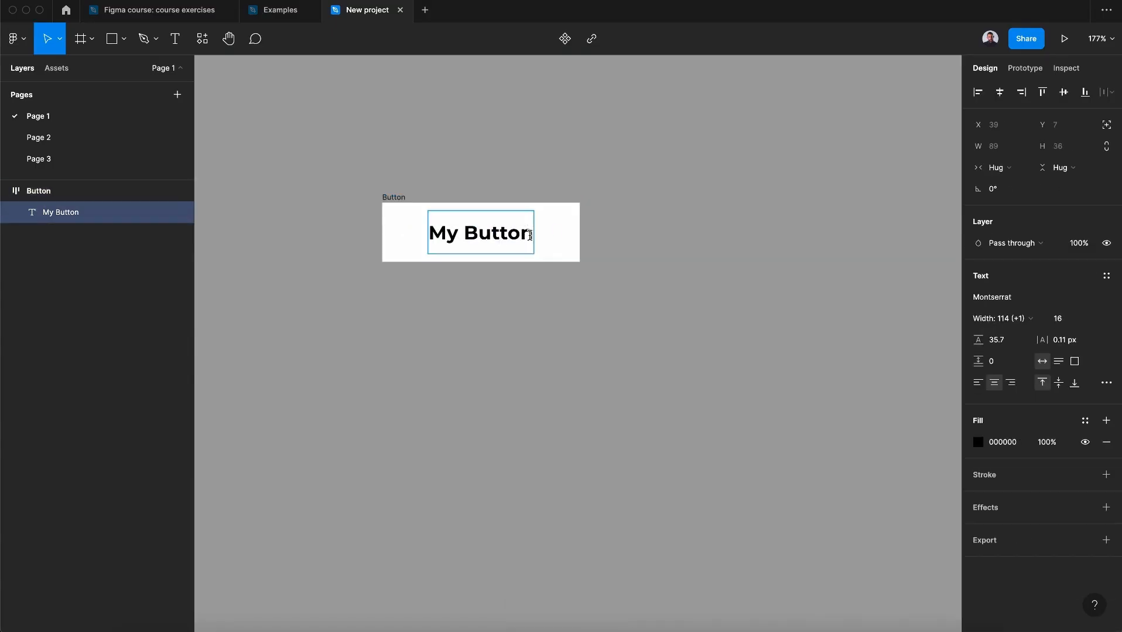
text(Ne)
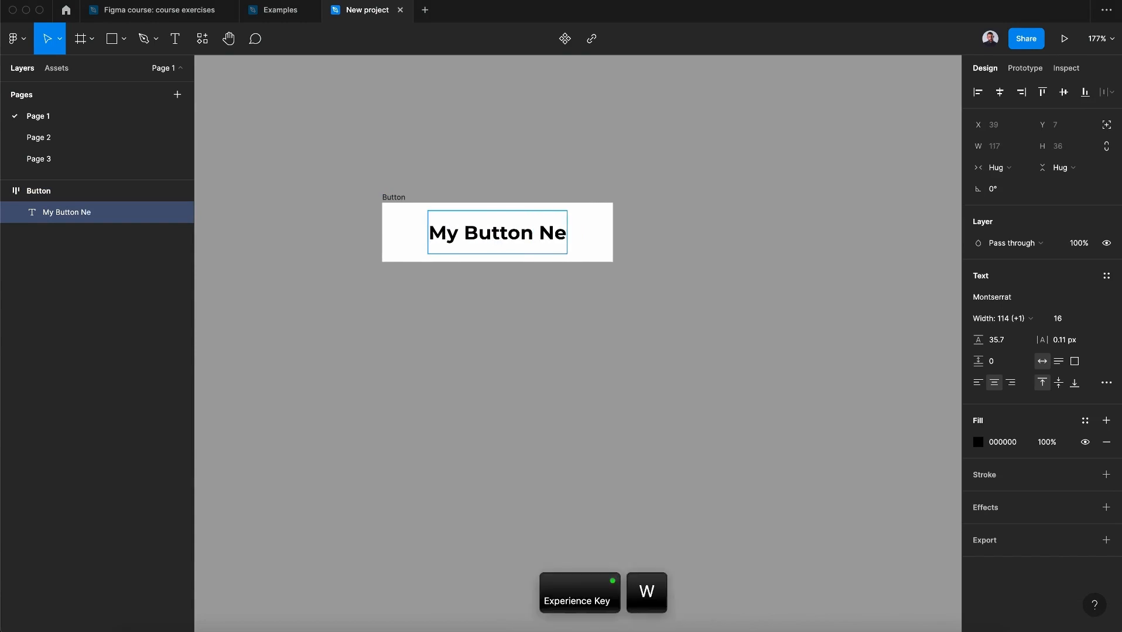
text(w)
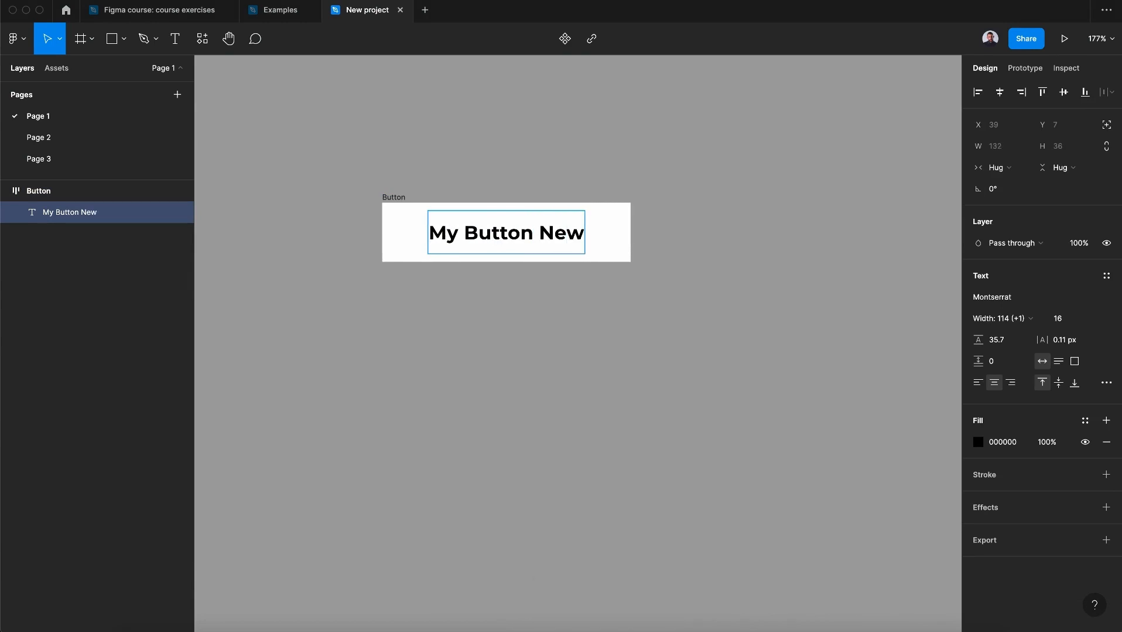
Step: Shorten the button's label back to "My Button", testing the auto layout with a few letter changes, and deselect the frame
key(BackSpace)
key(BackSpace)
key(BackSpace)
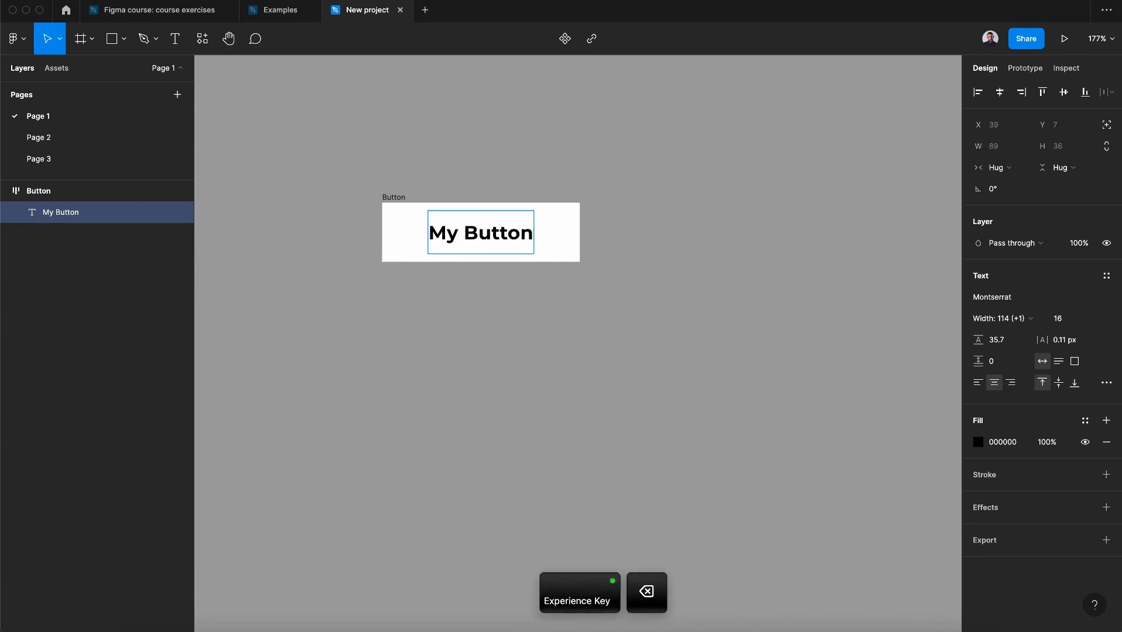
key(BackSpace)
key(BackSpace)
key(BackSpace)
text(toon)
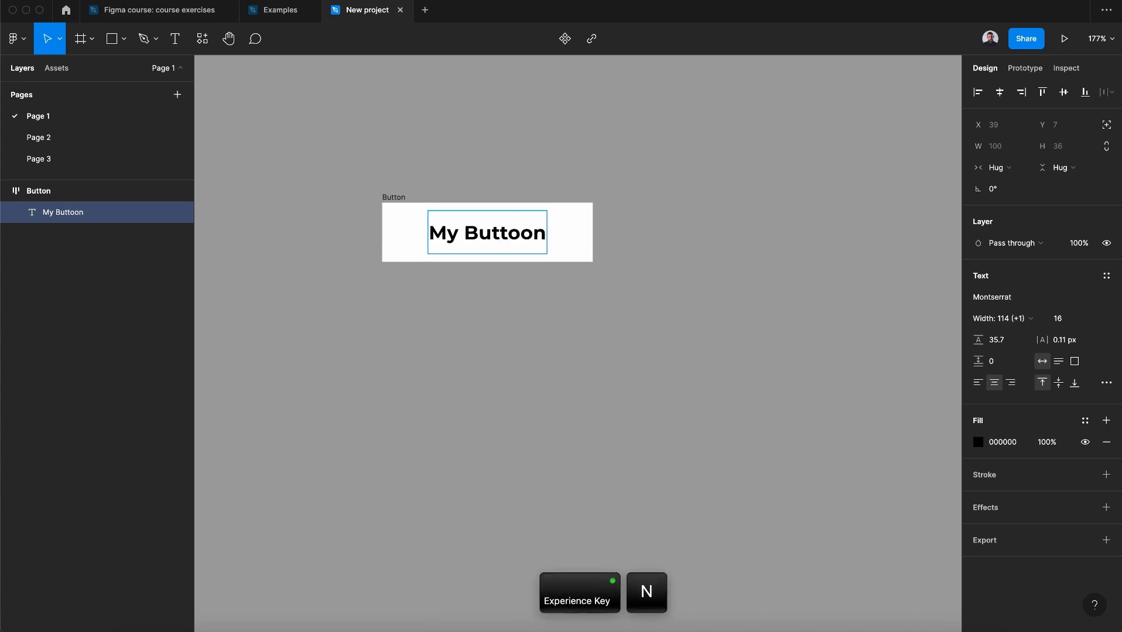
key(Left)
key(BackSpace)
click(591, 318)
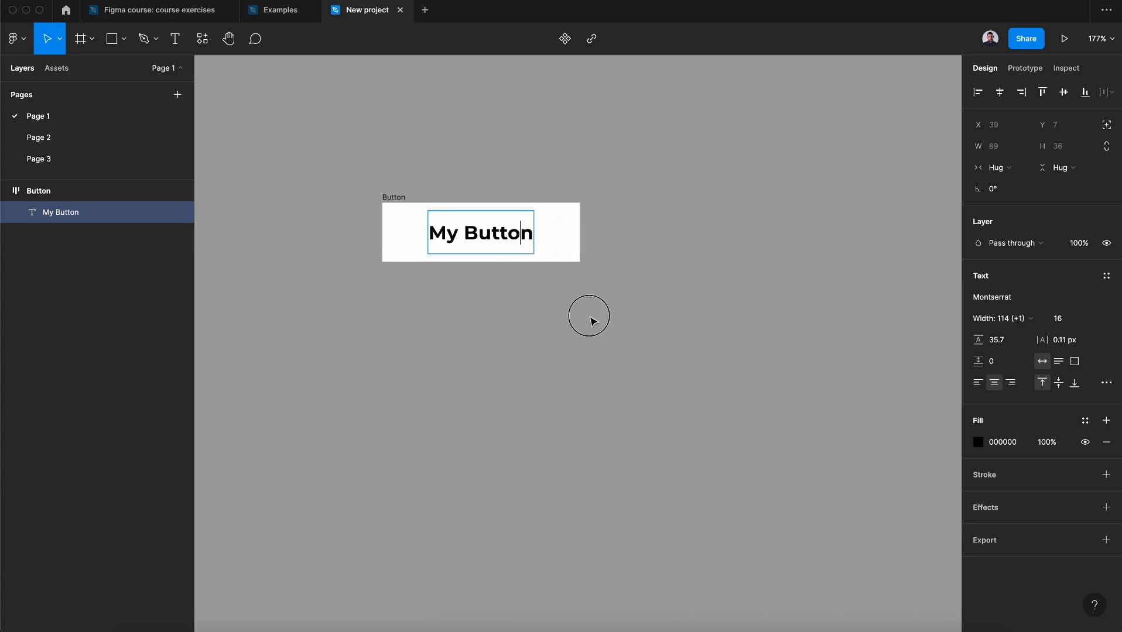
click(396, 198)
click(378, 160)
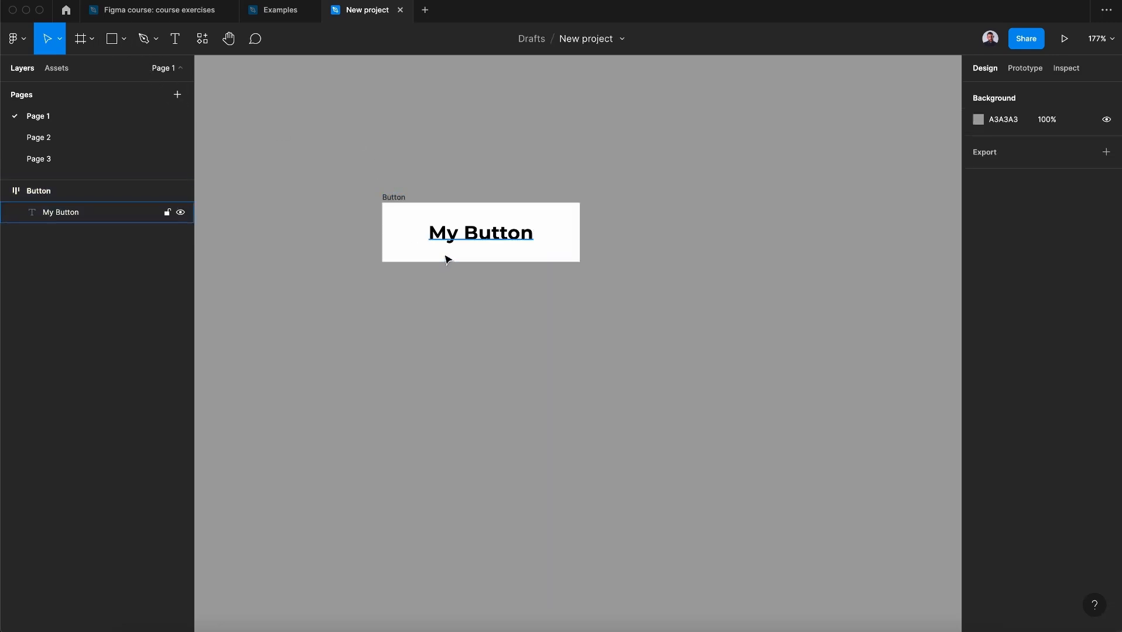
Step: Import fa6-solid_address-card.svg from the Icons folder of Figma course and place it on the canvas beside the button
click(96, 40)
click(124, 38)
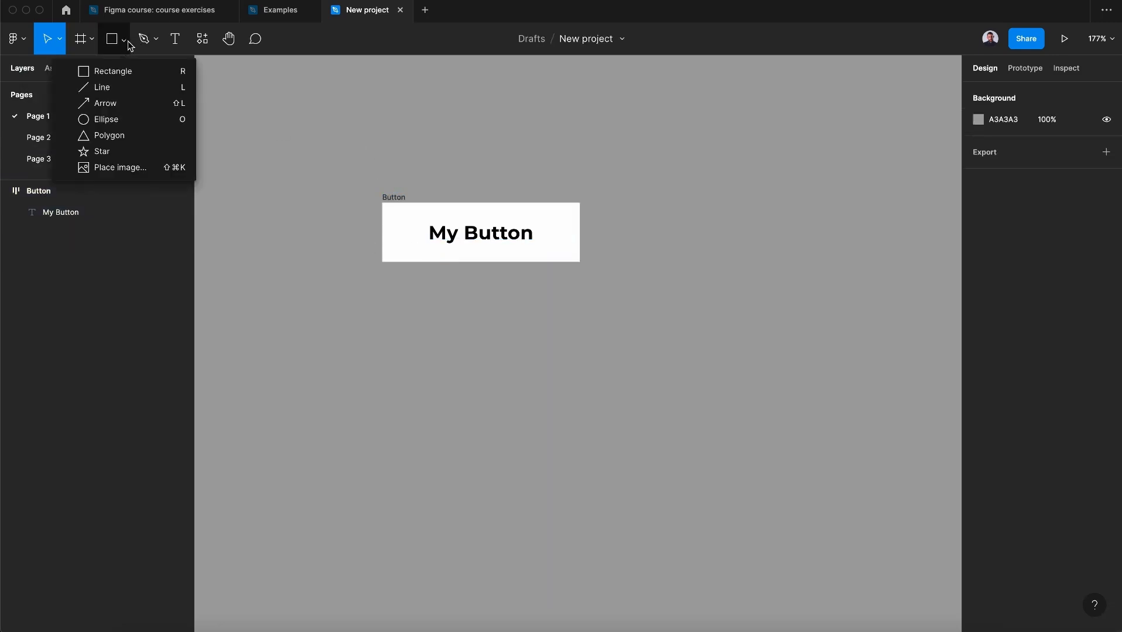
click(130, 166)
click(561, 64)
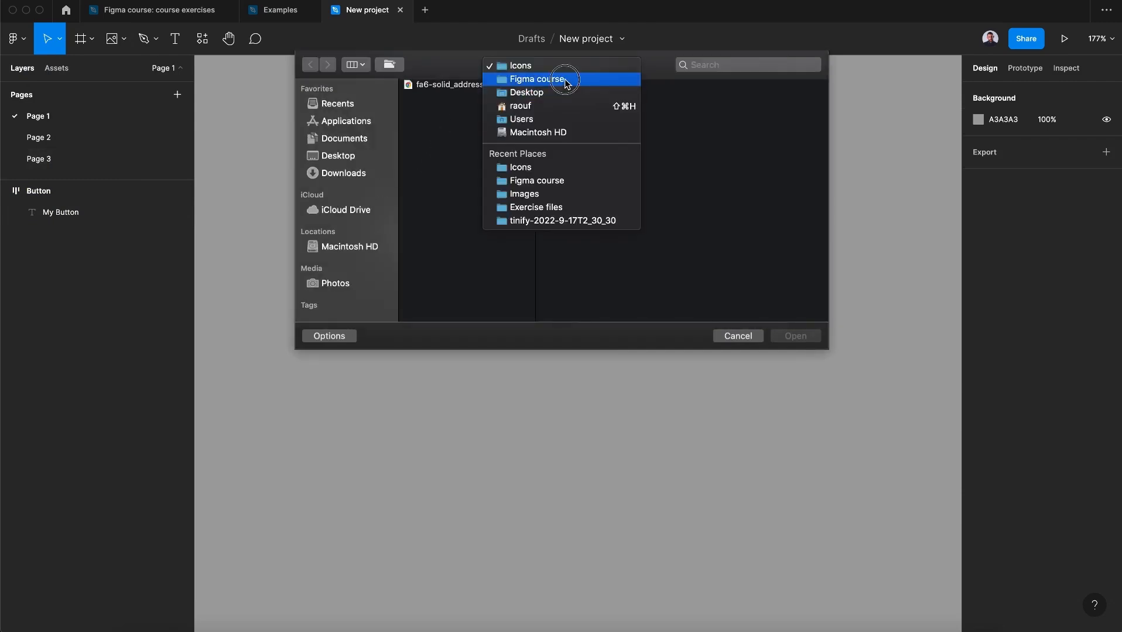
click(559, 80)
click(563, 96)
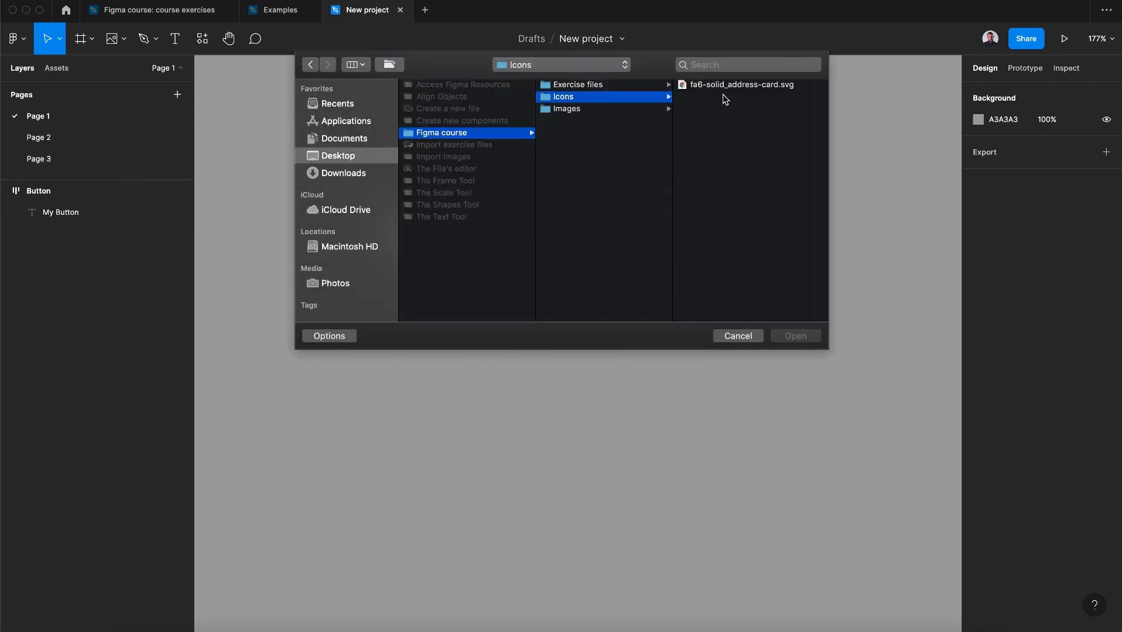
click(743, 87)
click(795, 336)
click(666, 227)
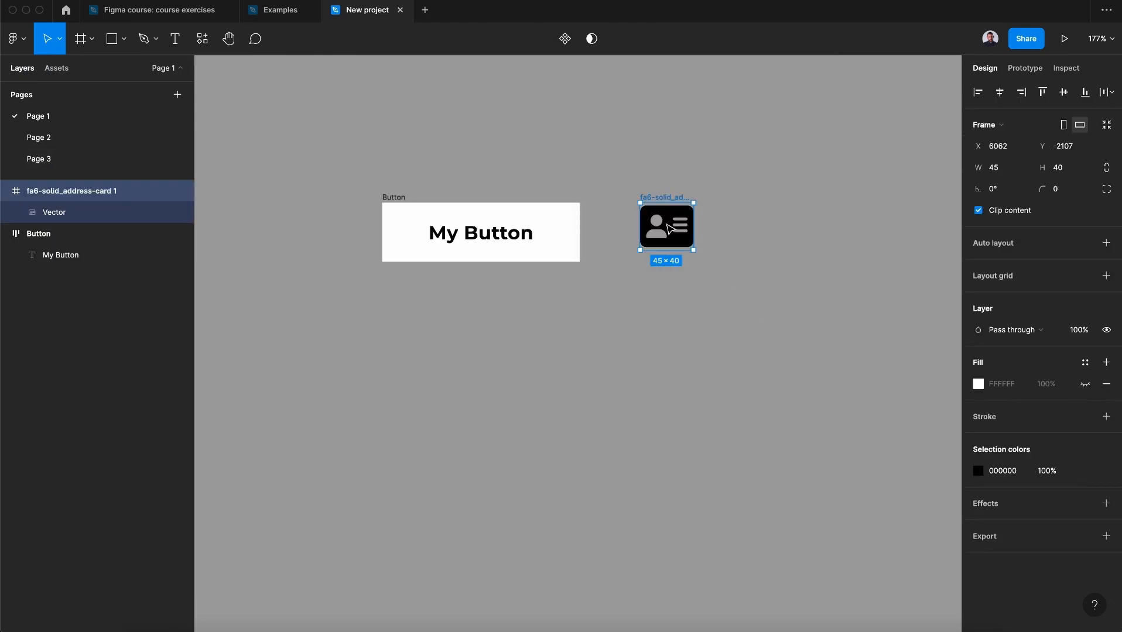
Step: Move the address-card icon into the Button frame before the text and scale it down to about 17 × 15
drag(659, 216, 419, 229)
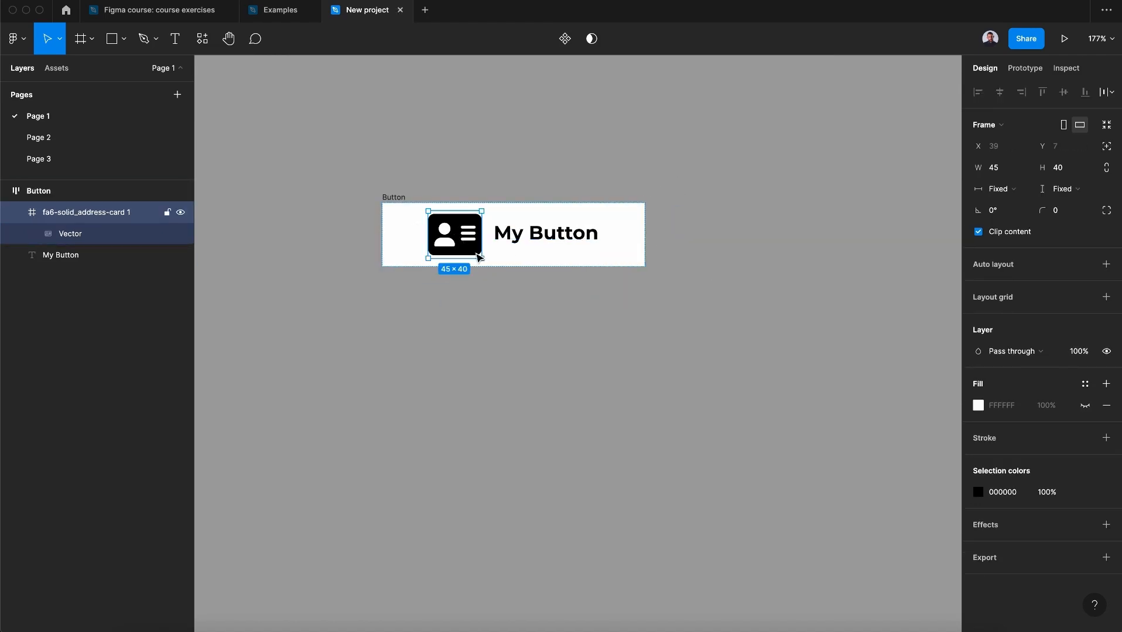
click(504, 292)
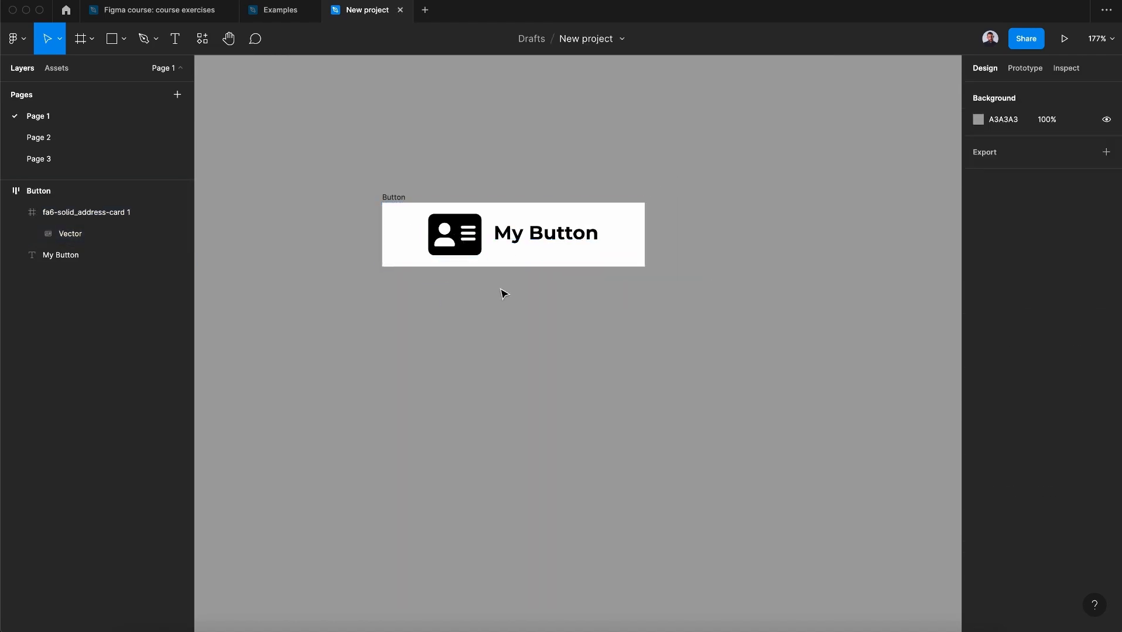
click(474, 255)
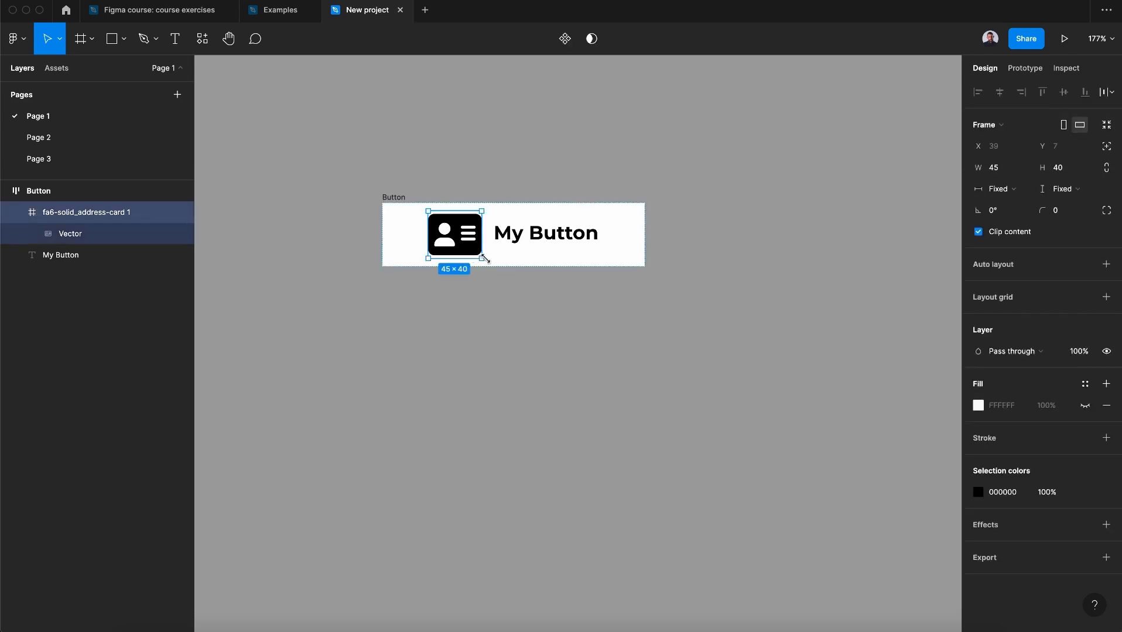
key(k)
drag(482, 259, 444, 228)
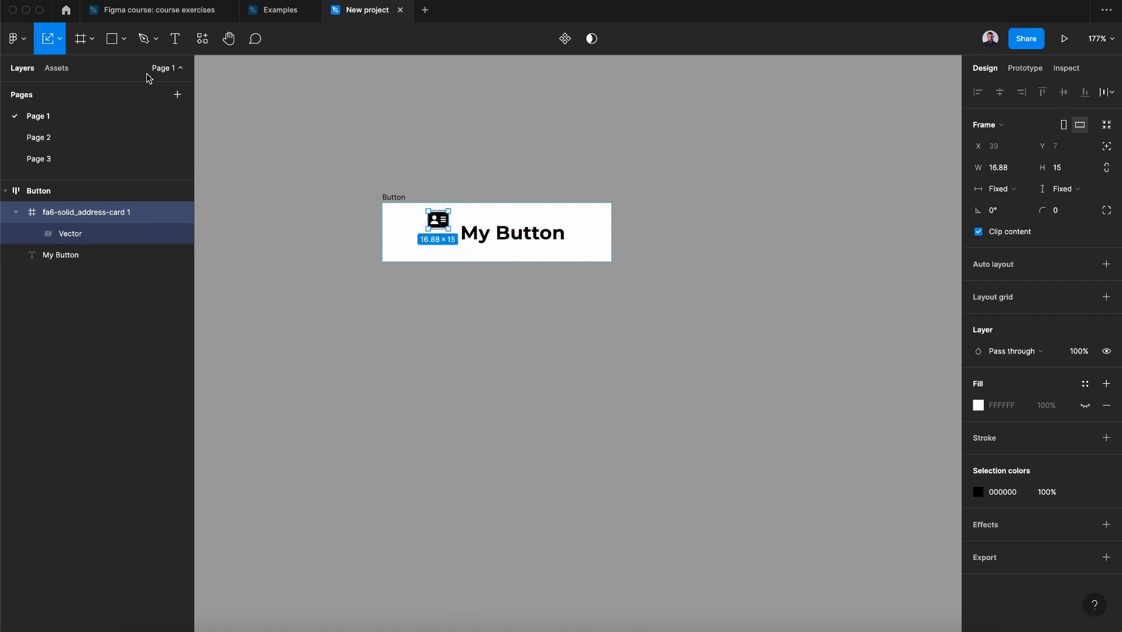
key(v)
click(463, 306)
Step: Centre the Button frame's contents, and stack the icon above the text in vertical direction with a spacing of 11
click(395, 198)
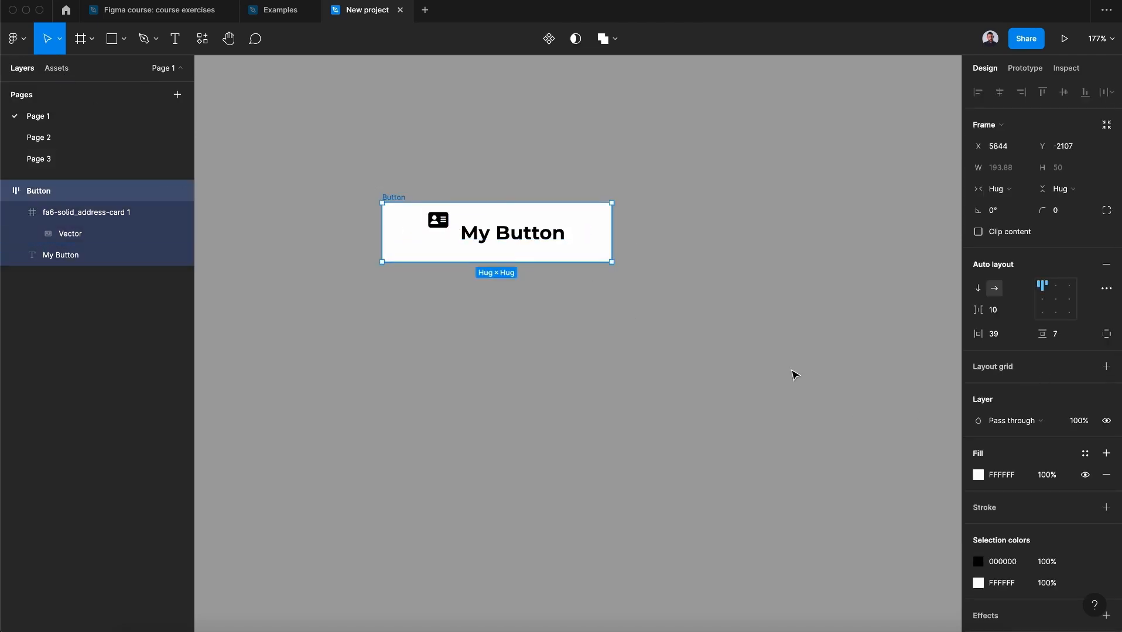
click(1055, 300)
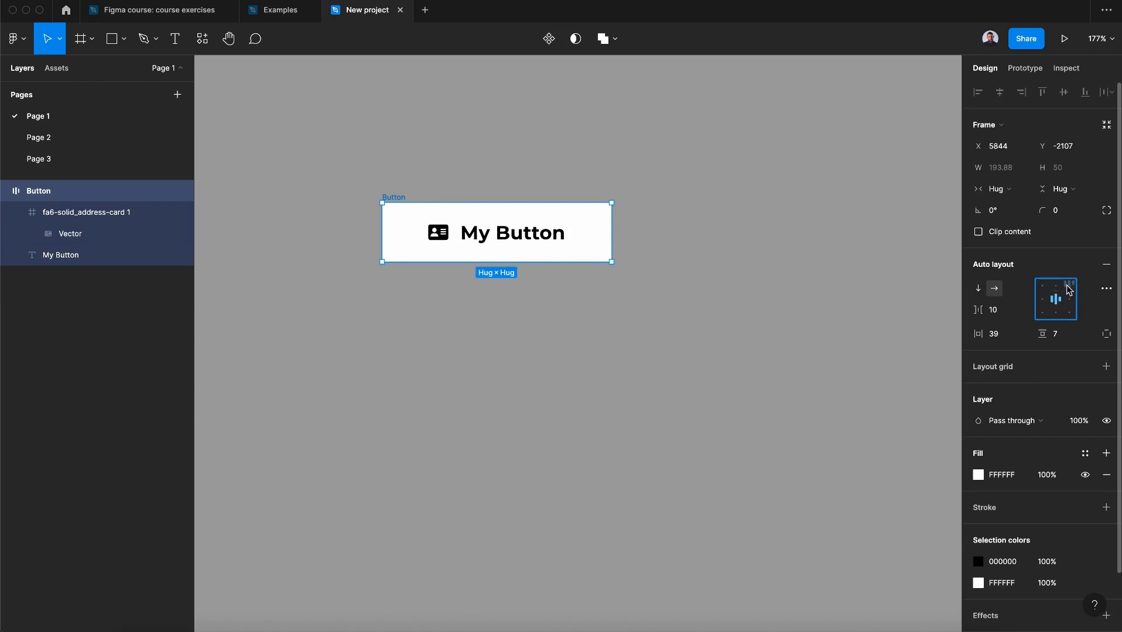
click(980, 290)
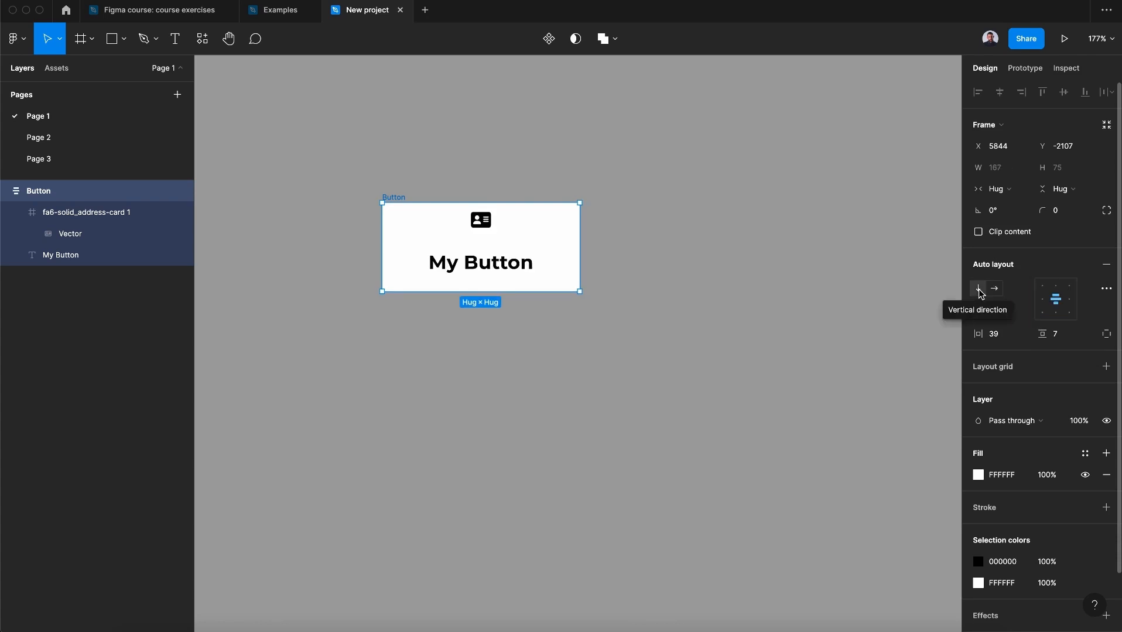
mouse_move(979, 313)
mouse_down()
mouse_move(992, 314)
mouse_move(969, 317)
mouse_move(984, 316)
mouse_up()
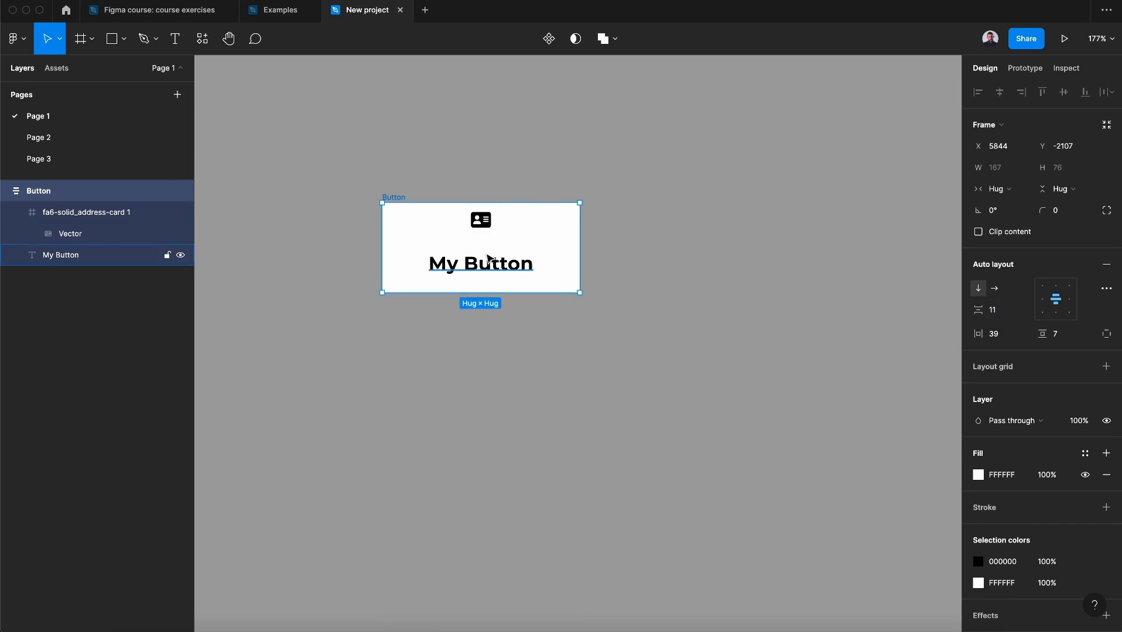
Step: Return the Button's auto layout to horizontal with spacing 10, horizontal padding 27 and vertical padding 10
click(994, 289)
mouse_move(978, 310)
mouse_down()
mouse_move(988, 333)
mouse_move(975, 335)
mouse_move(1045, 334)
mouse_up()
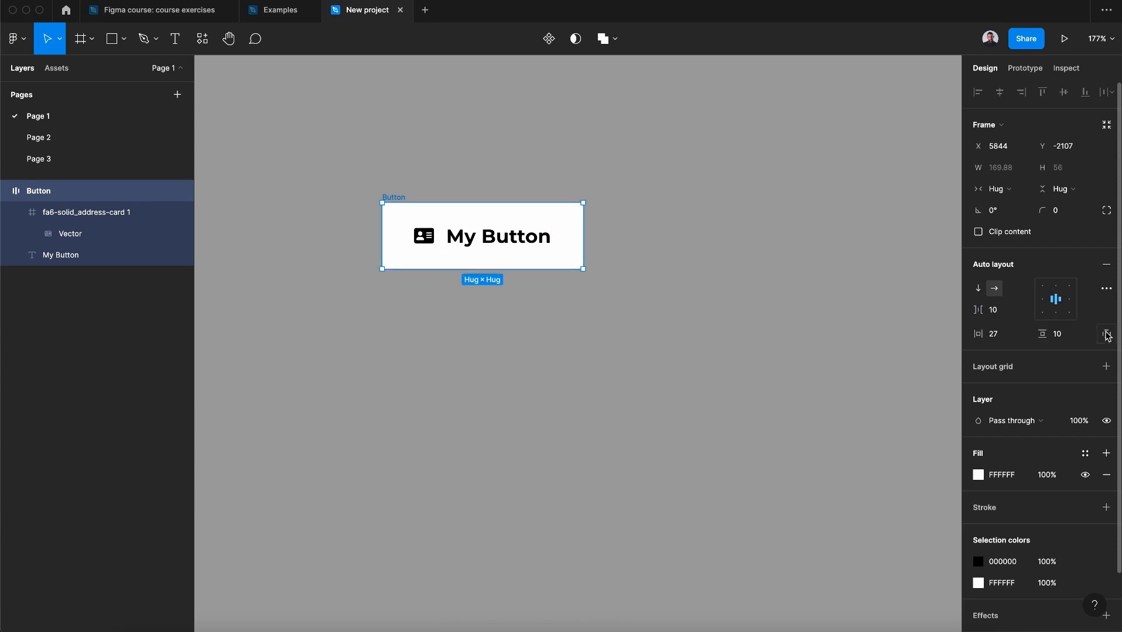
Step: Switch the Button to individual padding and set the left padding to 28 and the bottom padding to 9
click(1107, 334)
drag(984, 355, 1040, 355)
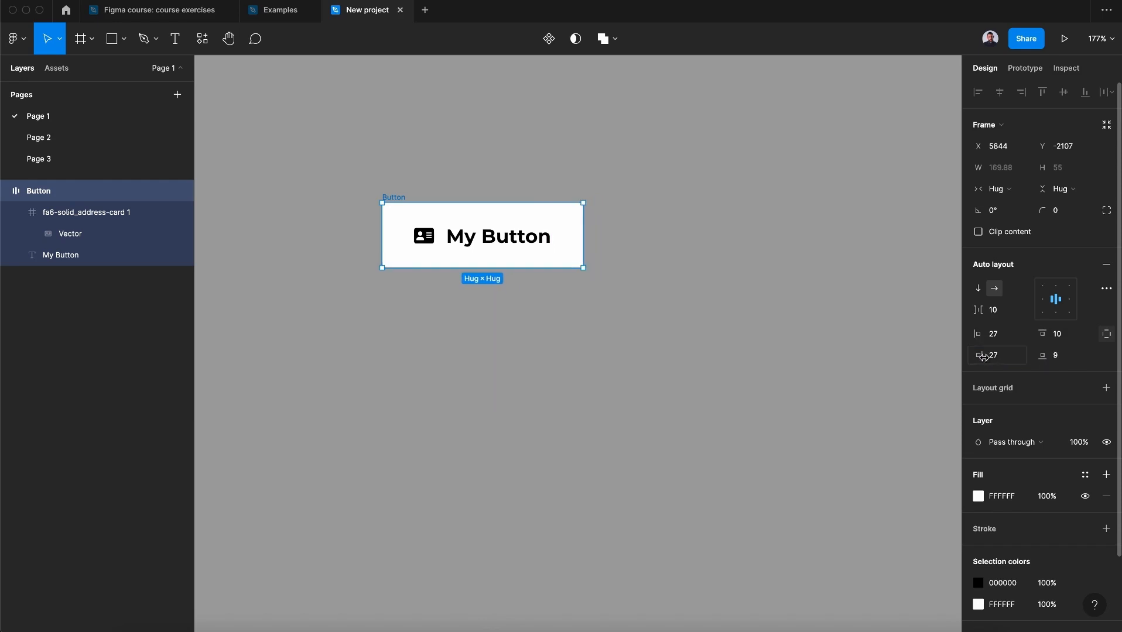
drag(982, 334, 983, 334)
key(shift+1)
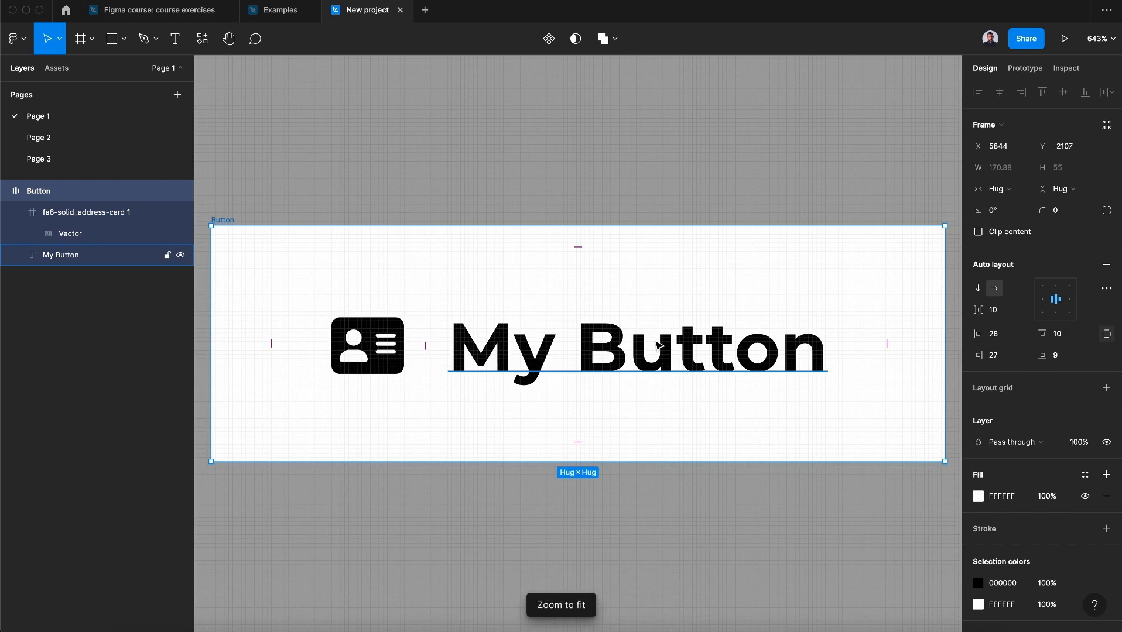